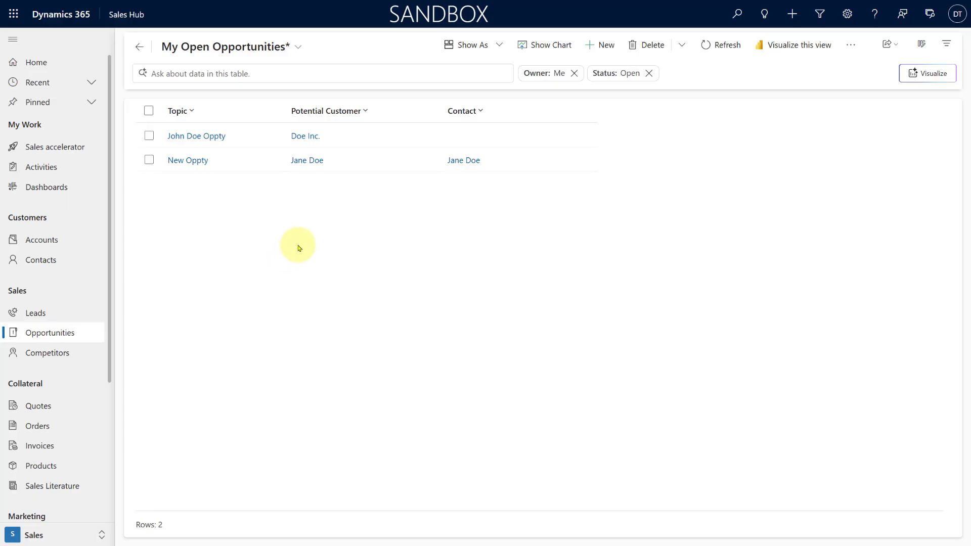
Step: View the opportunity that has no contact, and switch to the New Oppty record
{"action": "left_click", "coordinate": [484, 116]}
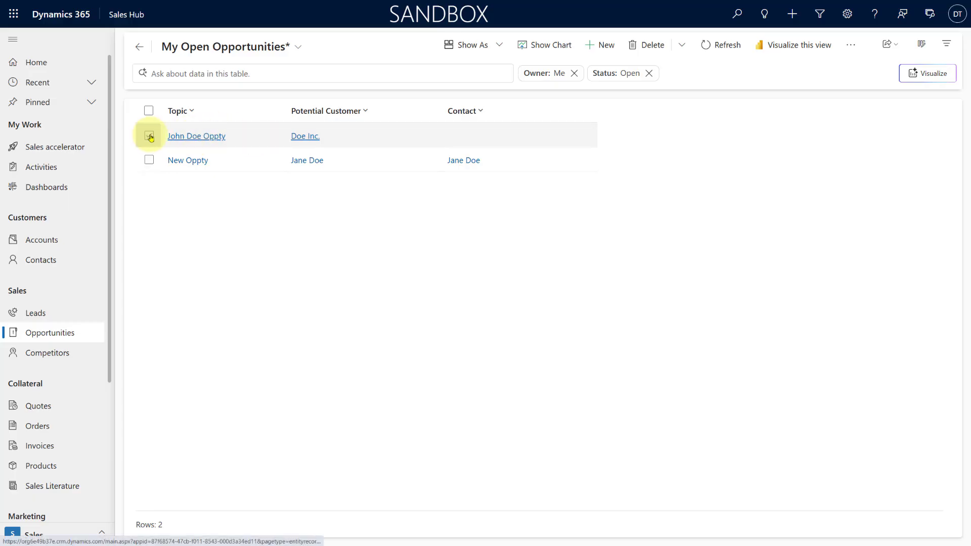
{"action": "left_click", "coordinate": [189, 140]}
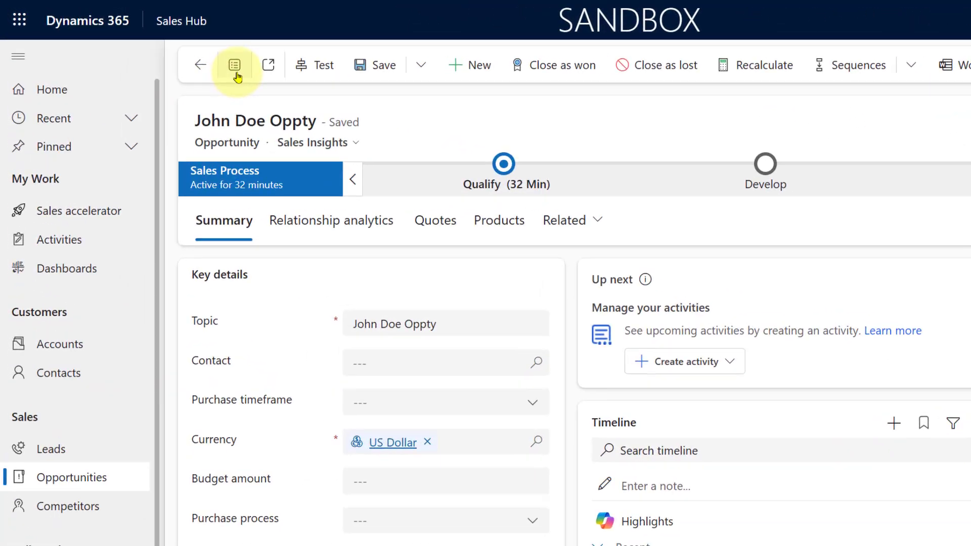
{"action": "left_click", "coordinate": [163, 45]}
{"action": "left_click", "coordinate": [264, 211]}
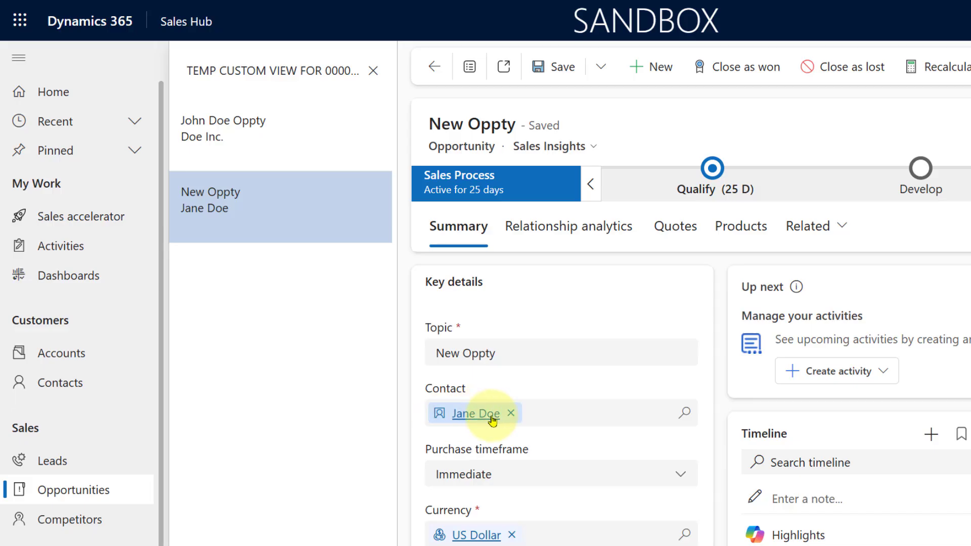
Step: Clear the contact on New Oppty and save, and reassign the same contact and save again
{"action": "left_click", "coordinate": [511, 413]}
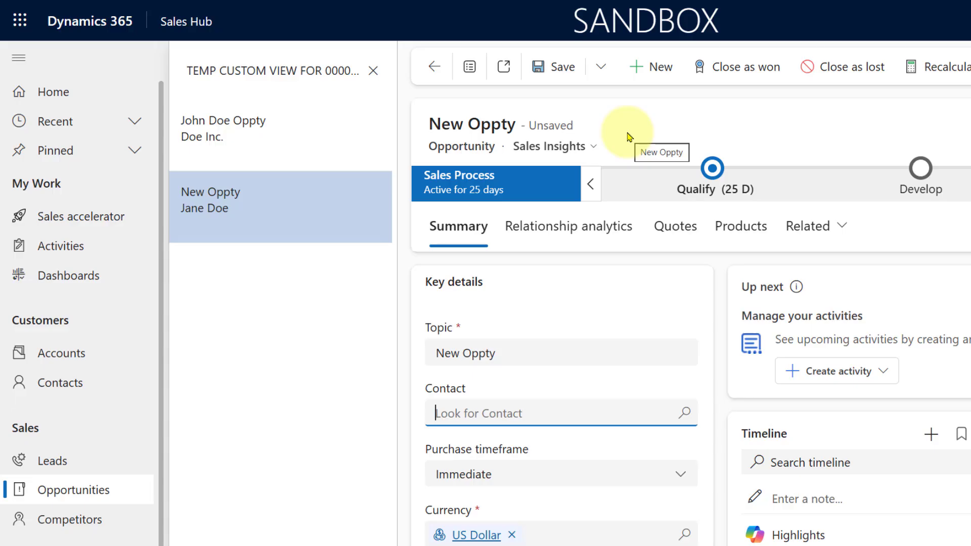
{"action": "left_click", "coordinate": [555, 71]}
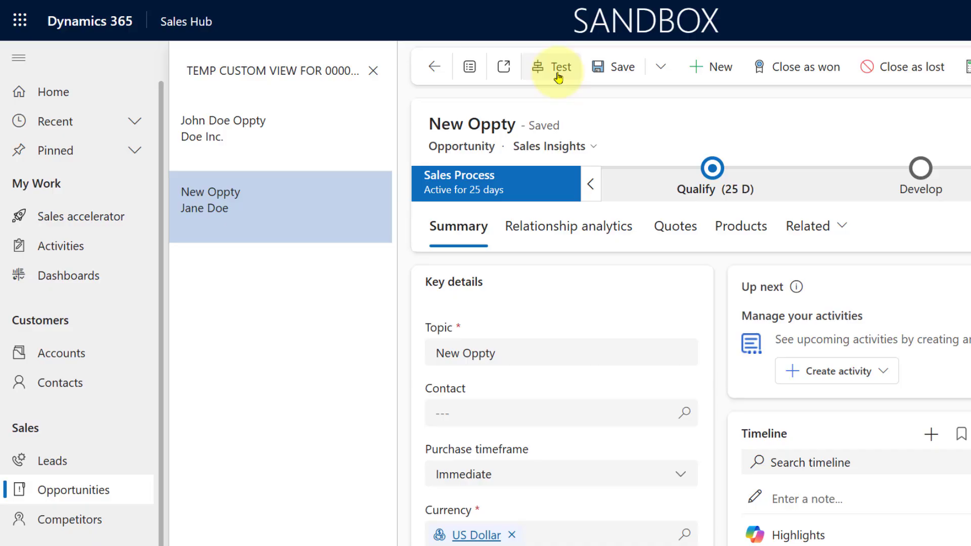
{"action": "left_click", "coordinate": [684, 411]}
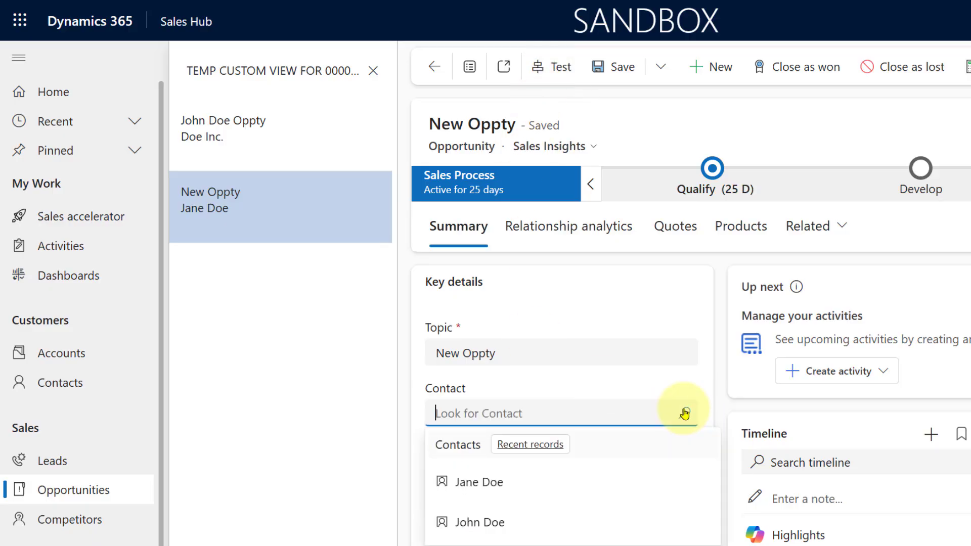
{"action": "left_click", "coordinate": [499, 487]}
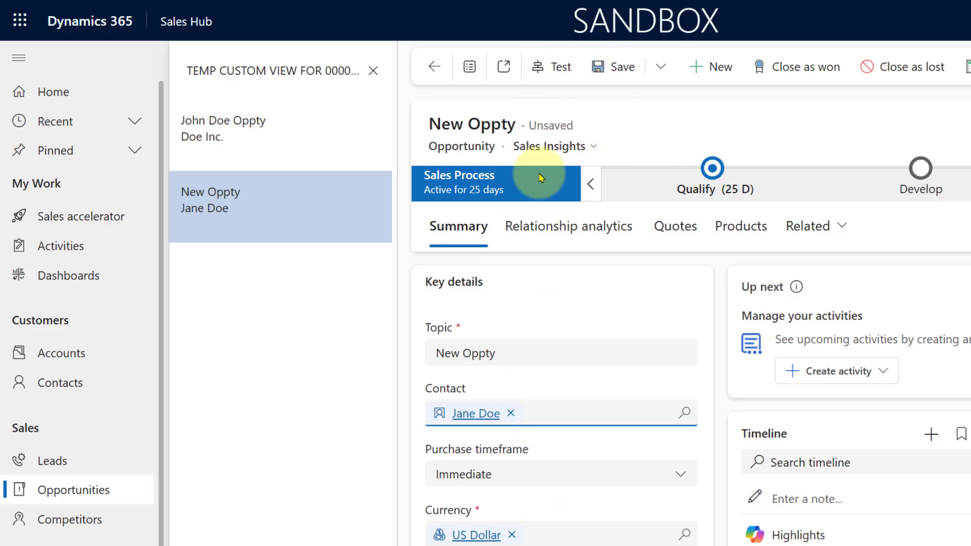
{"action": "left_click", "coordinate": [616, 73]}
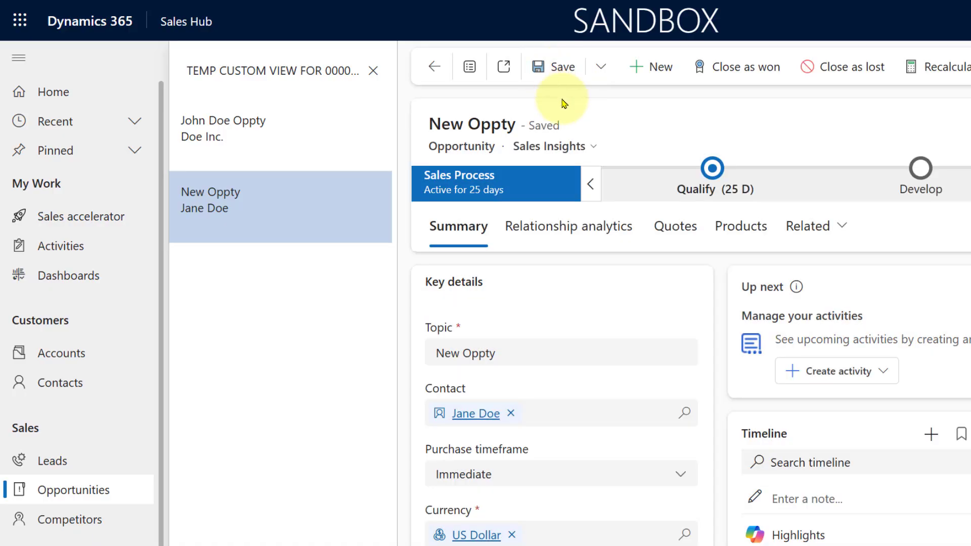
{"action": "left_click", "coordinate": [40, 480]}
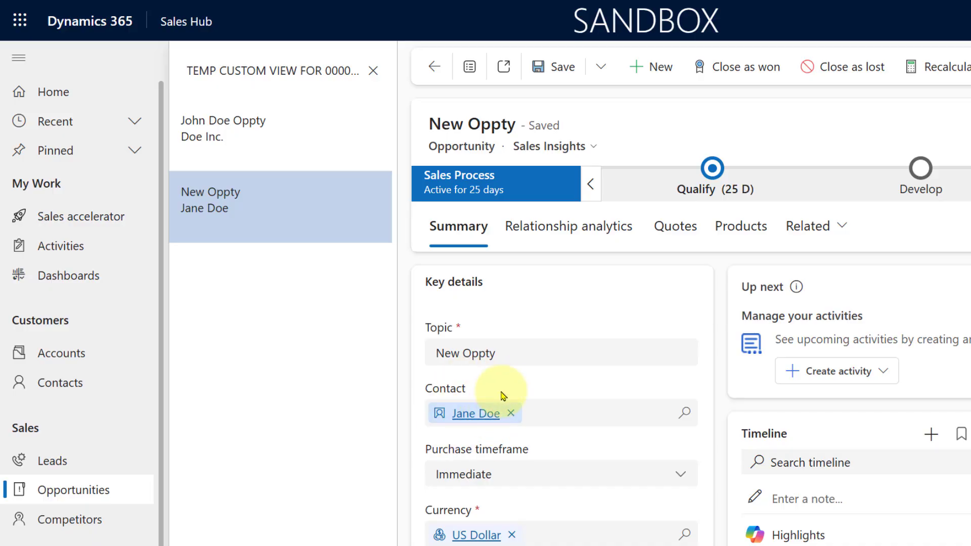
{"action": "mouse_move", "coordinate": [508, 387]}
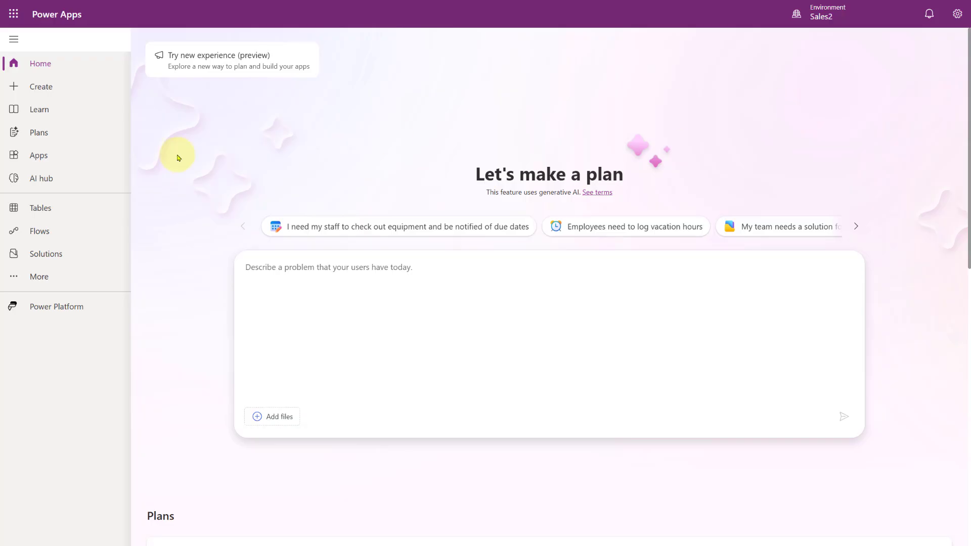
Step: In Power Apps, list all apps in the Sales2 environment and open Sales Hub for editing
{"action": "left_click", "coordinate": [39, 157]}
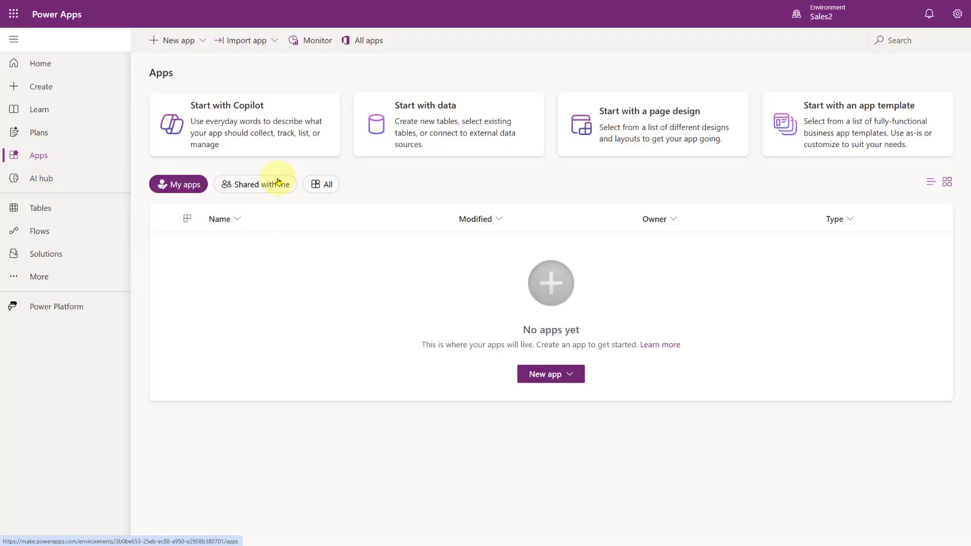
{"action": "left_click", "coordinate": [320, 203]}
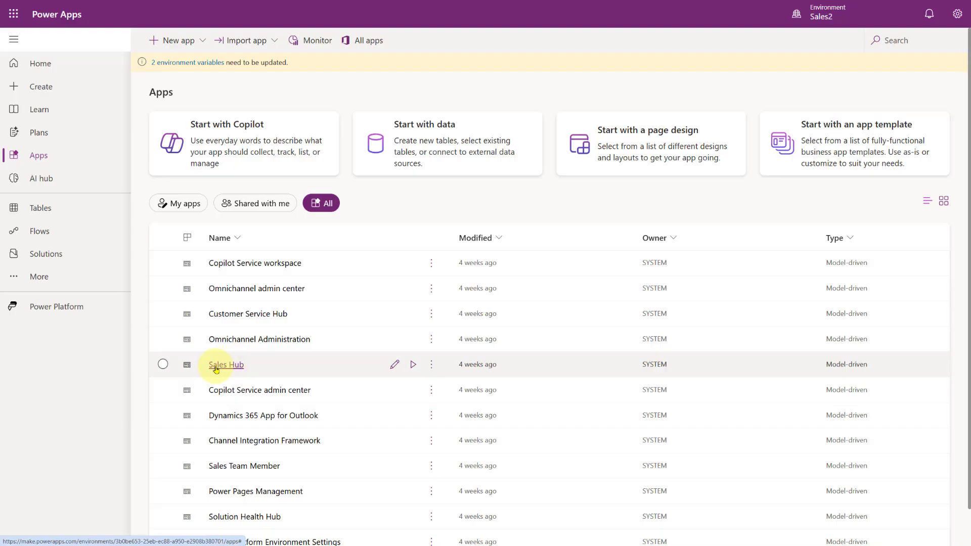
{"action": "left_click", "coordinate": [398, 365]}
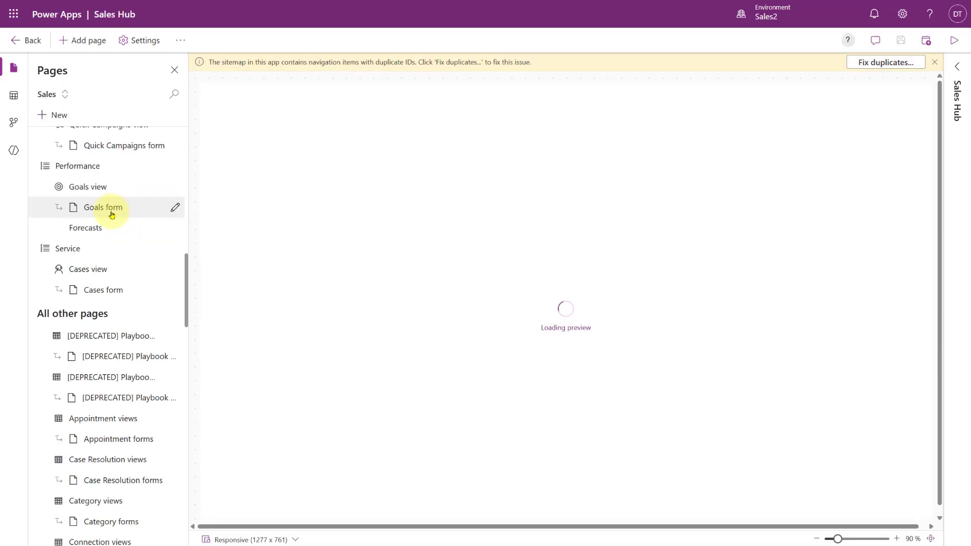
Step: Search the app's pages for "opp" and select the Opportunities view
{"action": "scroll", "coordinate": [111, 215], "scroll_direction": "up", "scroll_amount": 15}
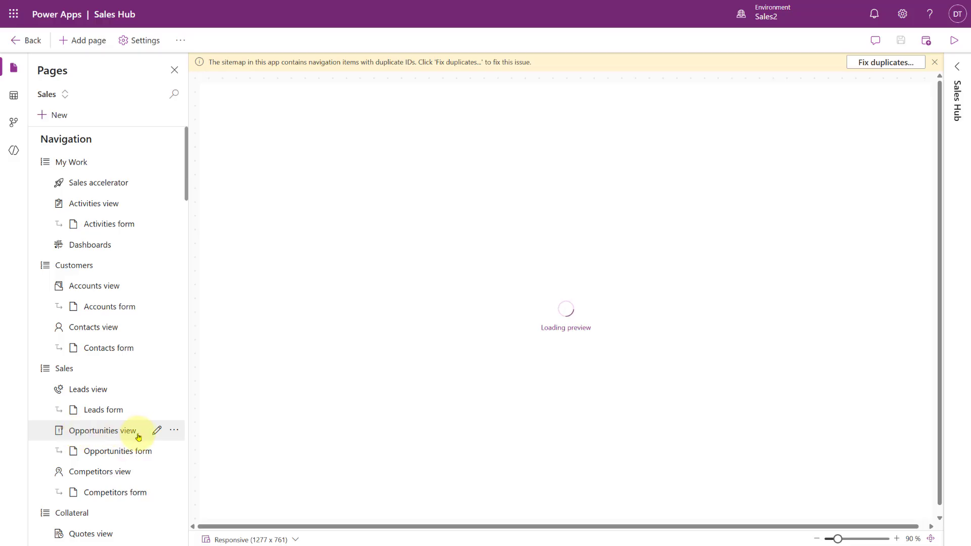
{"action": "left_click", "coordinate": [172, 95]}
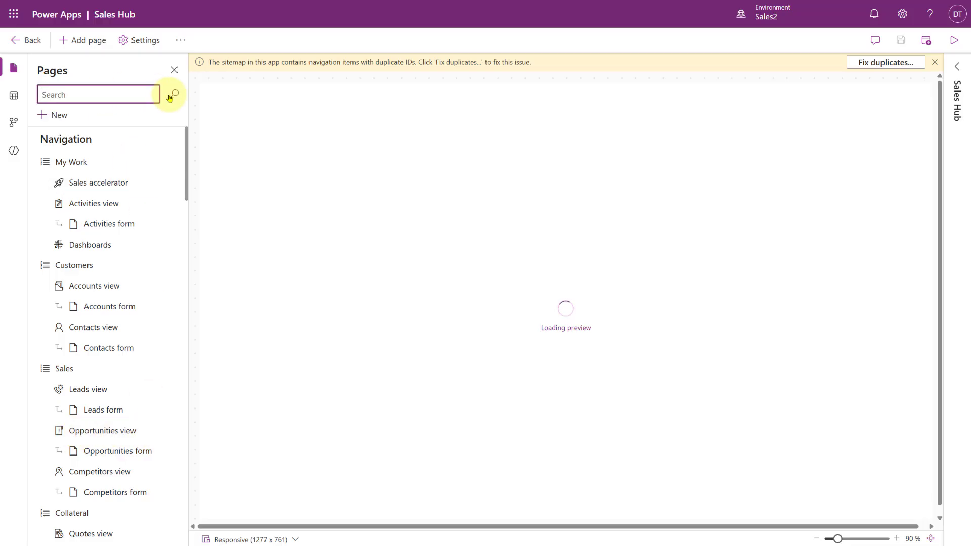
{"action": "type", "text": "opp"}
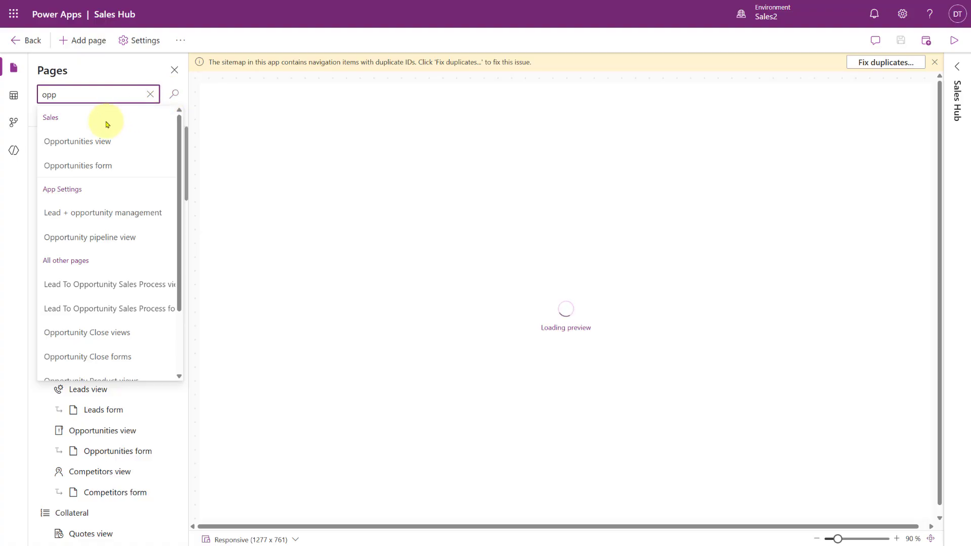
{"action": "left_click", "coordinate": [57, 144]}
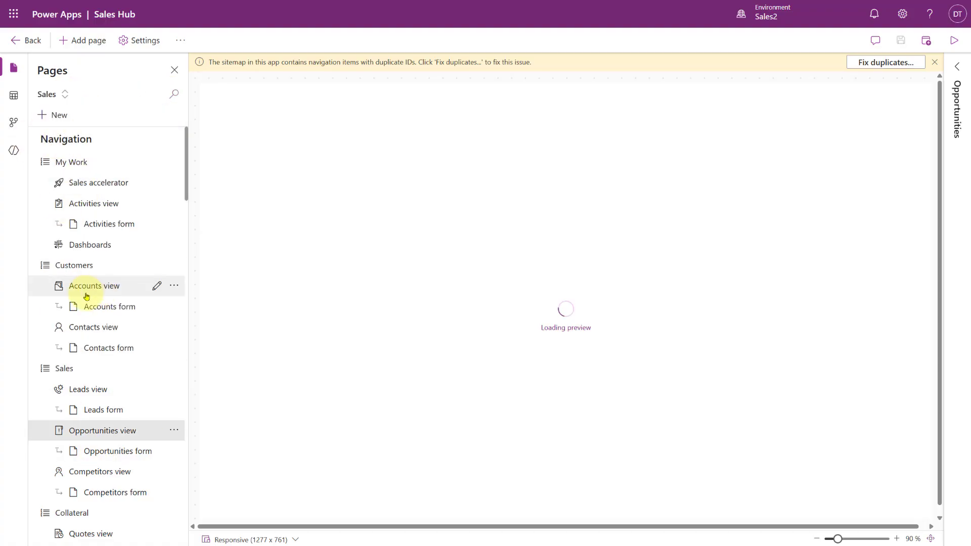
{"action": "left_click", "coordinate": [56, 116]}
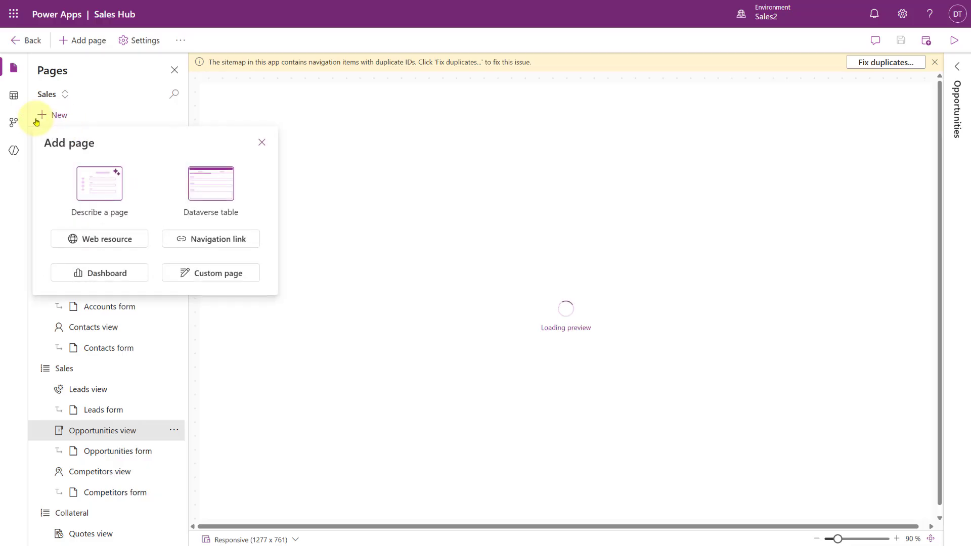
{"action": "left_click", "coordinate": [221, 191]}
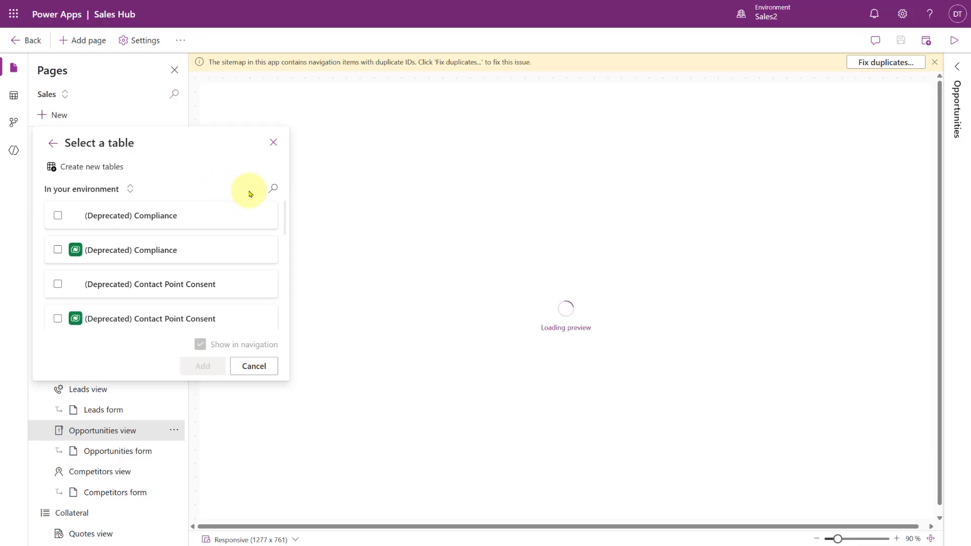
{"action": "left_click", "coordinate": [273, 190]}
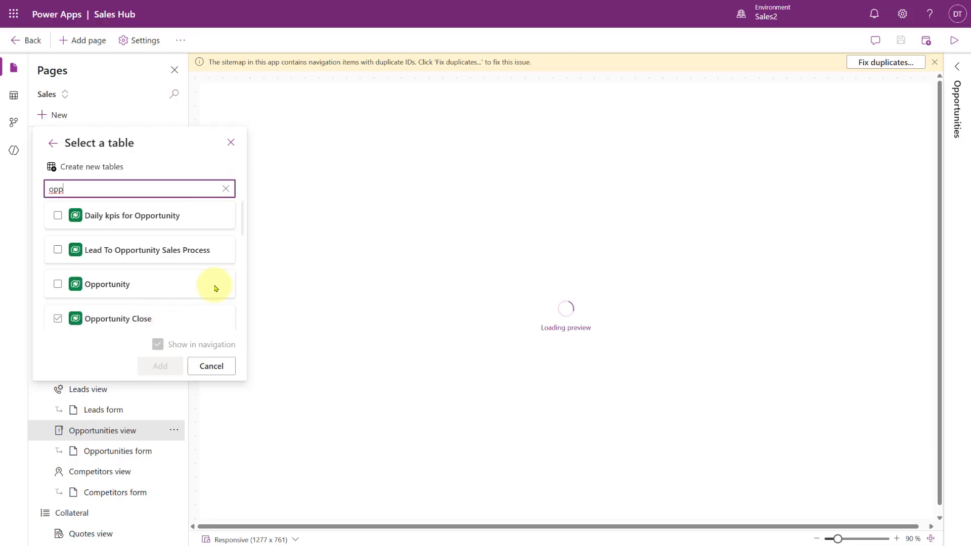
{"action": "left_click", "coordinate": [231, 142]}
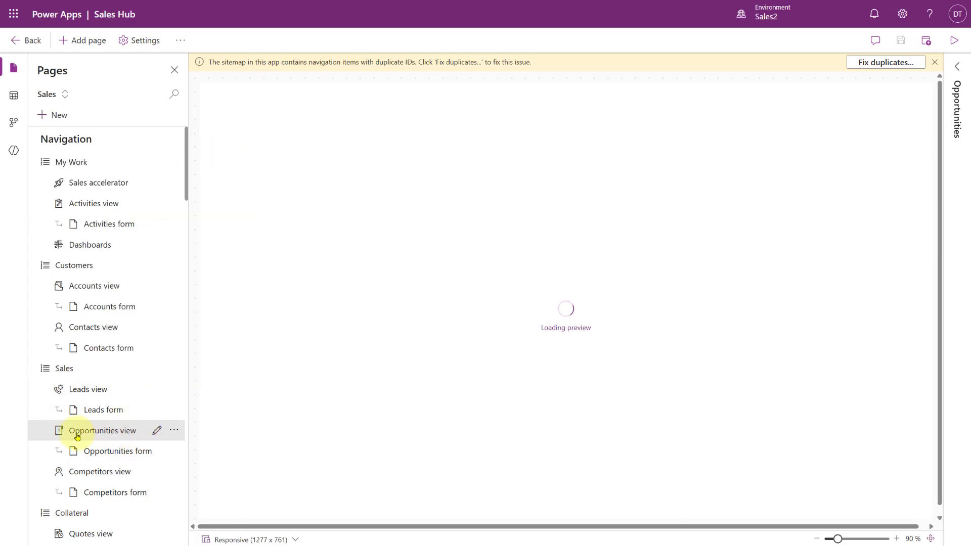
Step: Open the Opportunities table's command bar for editing, choosing the Main form command bar
{"action": "scroll", "coordinate": [88, 434], "scroll_direction": "down", "scroll_amount": 3}
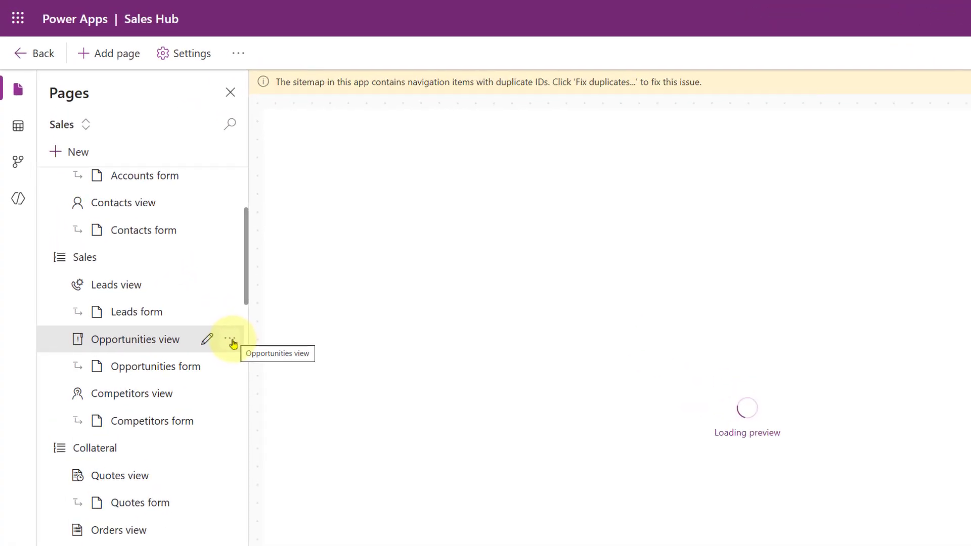
{"action": "left_click", "coordinate": [230, 340]}
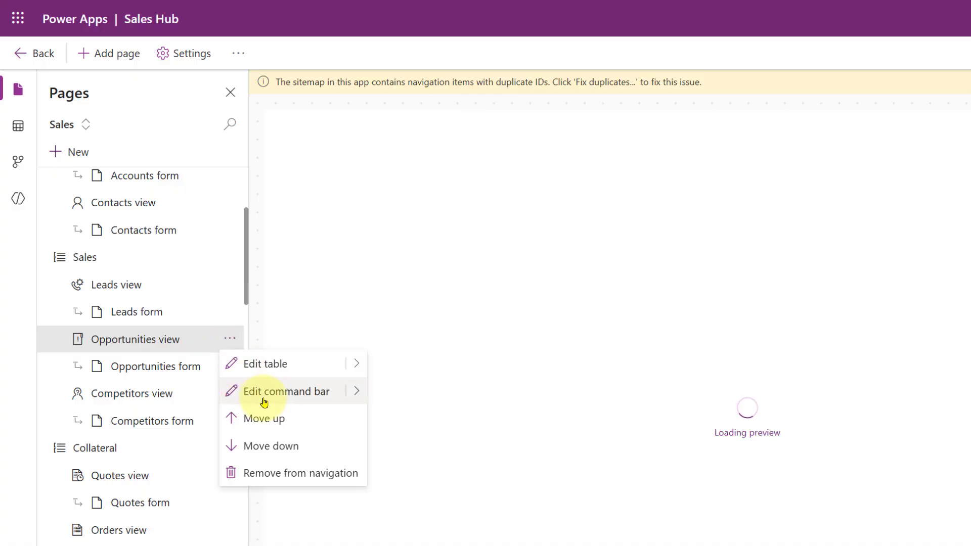
{"action": "left_click", "coordinate": [358, 390]}
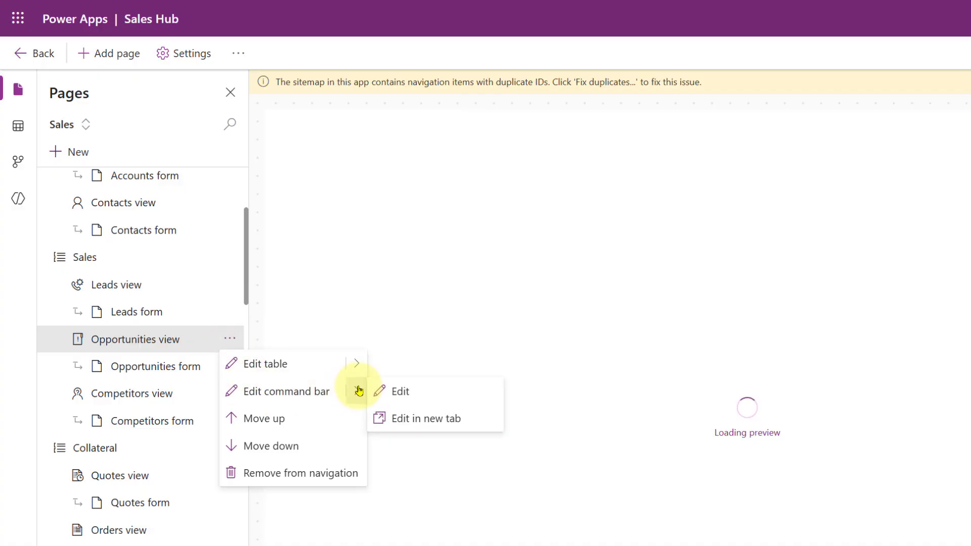
{"action": "left_click", "coordinate": [439, 393]}
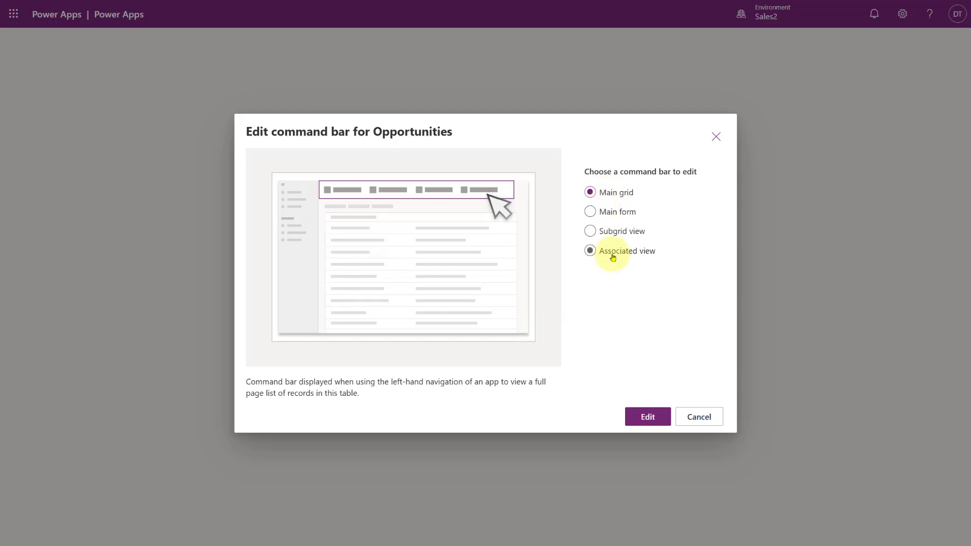
{"action": "left_click", "coordinate": [615, 222]}
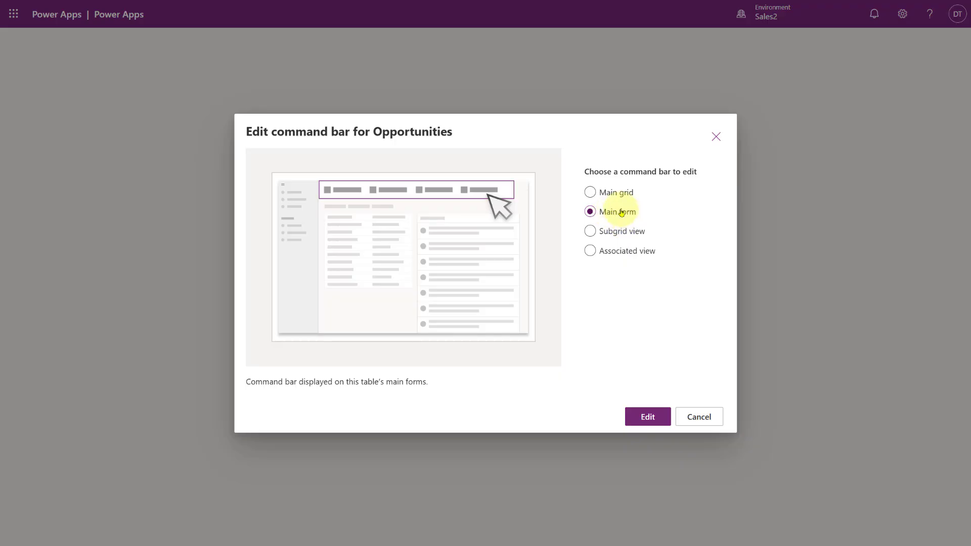
{"action": "left_click", "coordinate": [649, 421]}
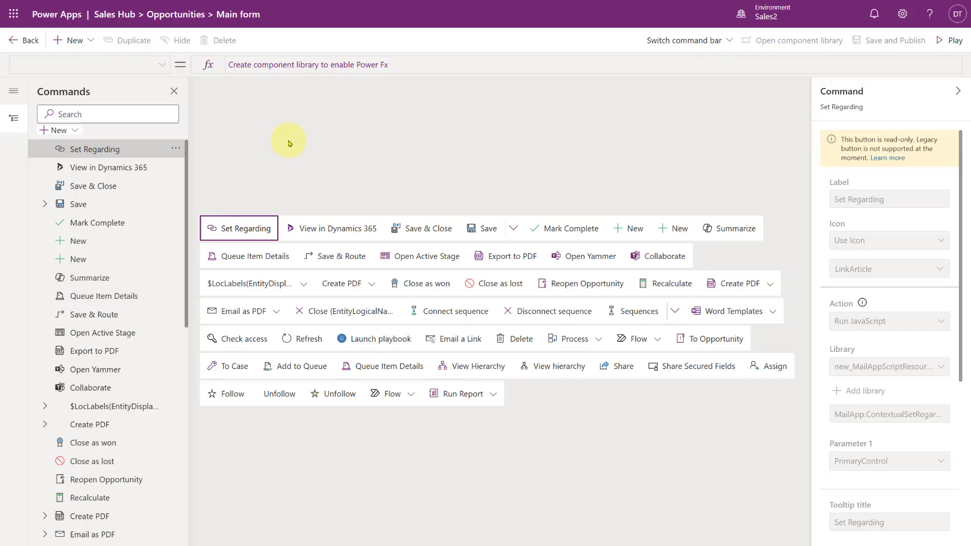
Step: Create the component library that enables Power Fx, and open it in Power Apps Studio, skipping the welcome dialog
{"action": "left_click", "coordinate": [306, 65]}
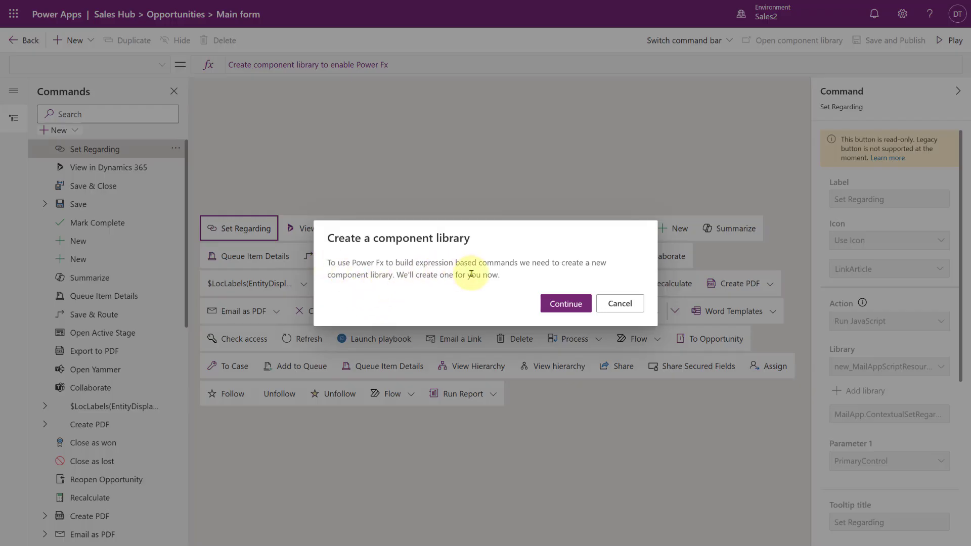
{"action": "left_click", "coordinate": [562, 302]}
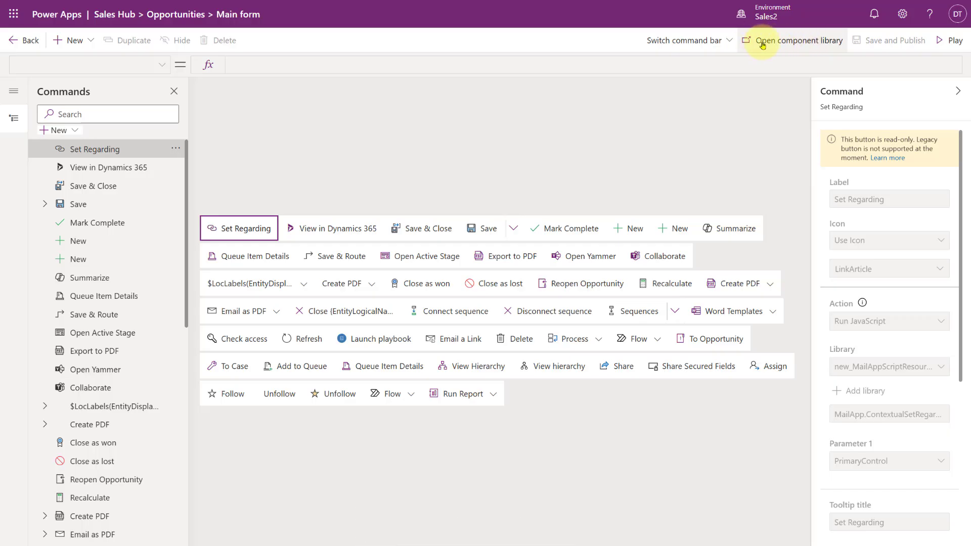
{"action": "left_click", "coordinate": [801, 42]}
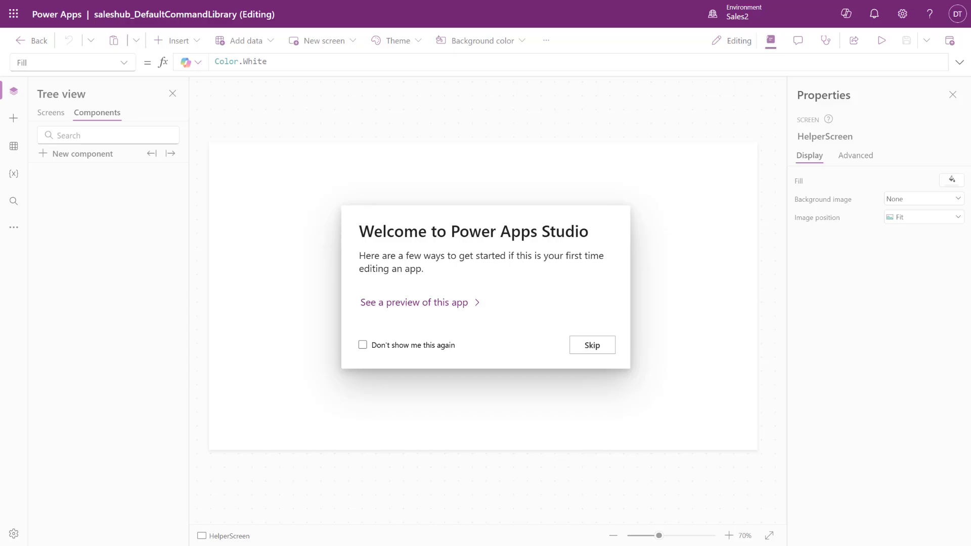
{"action": "left_click", "coordinate": [589, 346]}
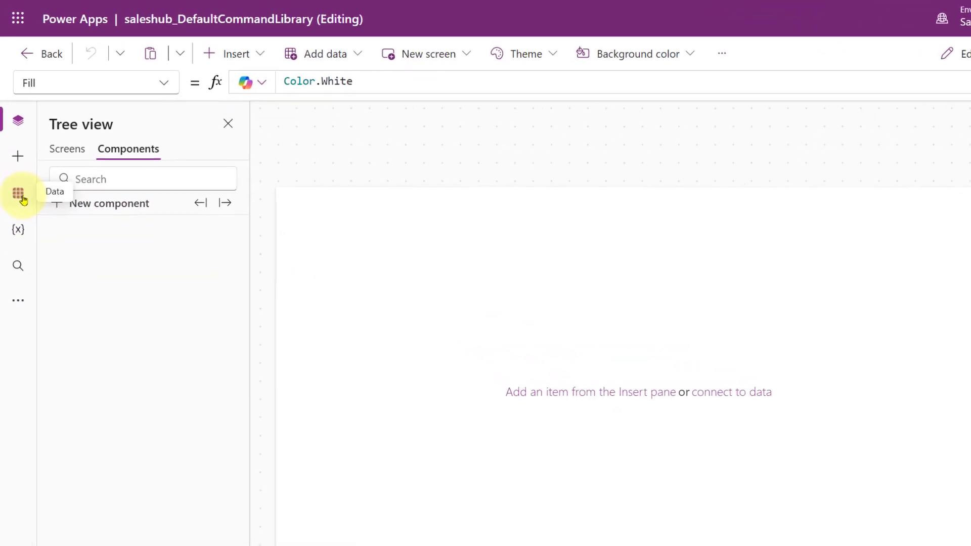
Step: Search the available data sources for "contacts" and add the Dataverse Contacts table to the component library
{"action": "left_click", "coordinate": [19, 199]}
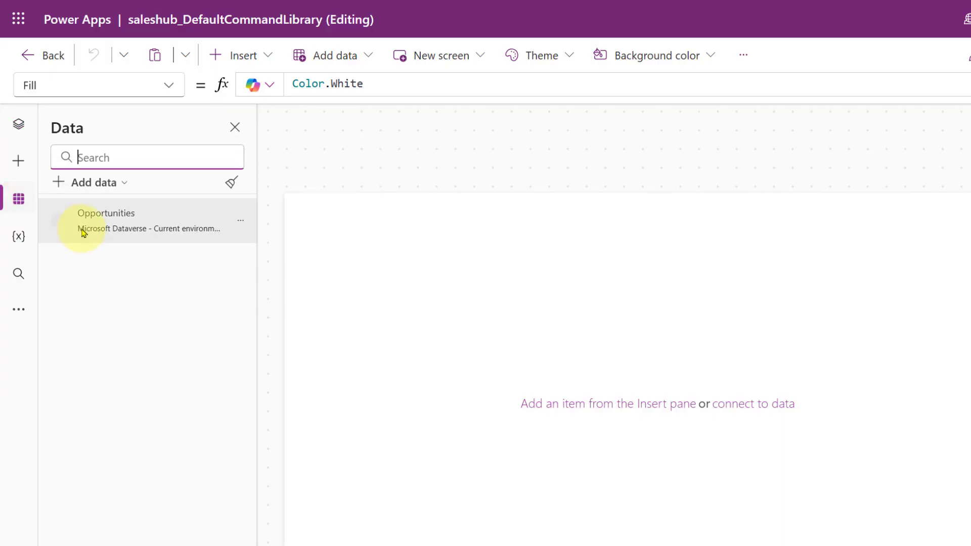
{"action": "mouse_move", "coordinate": [127, 233]}
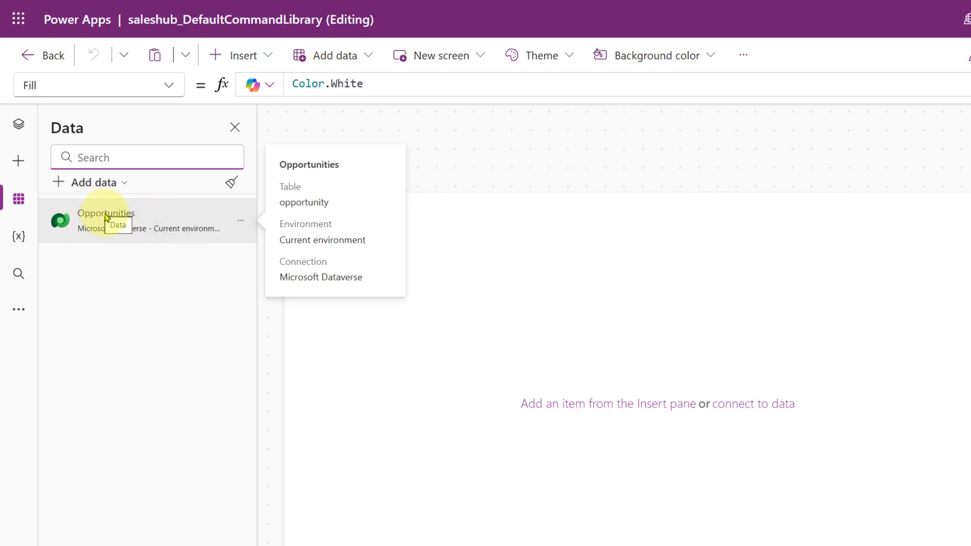
{"action": "left_click", "coordinate": [122, 185]}
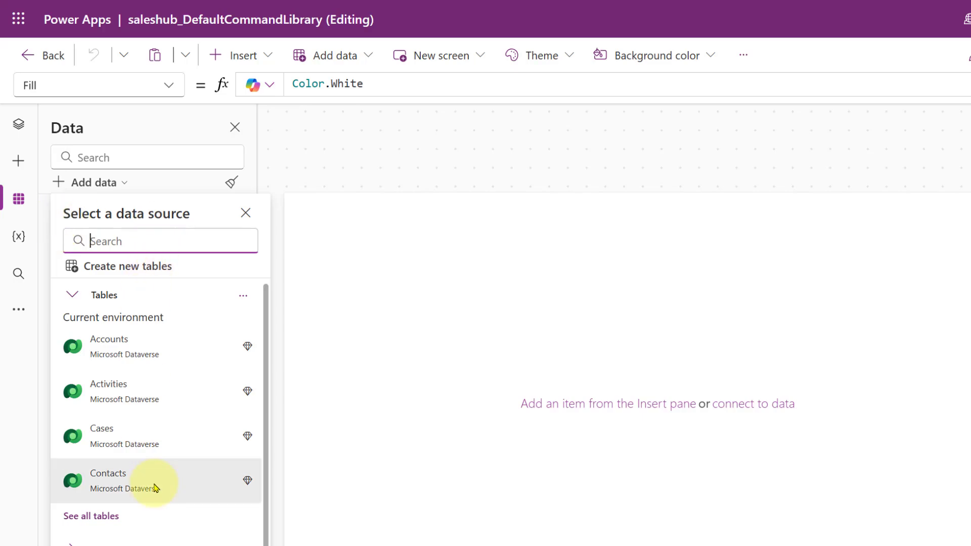
{"action": "type", "text": "contact"}
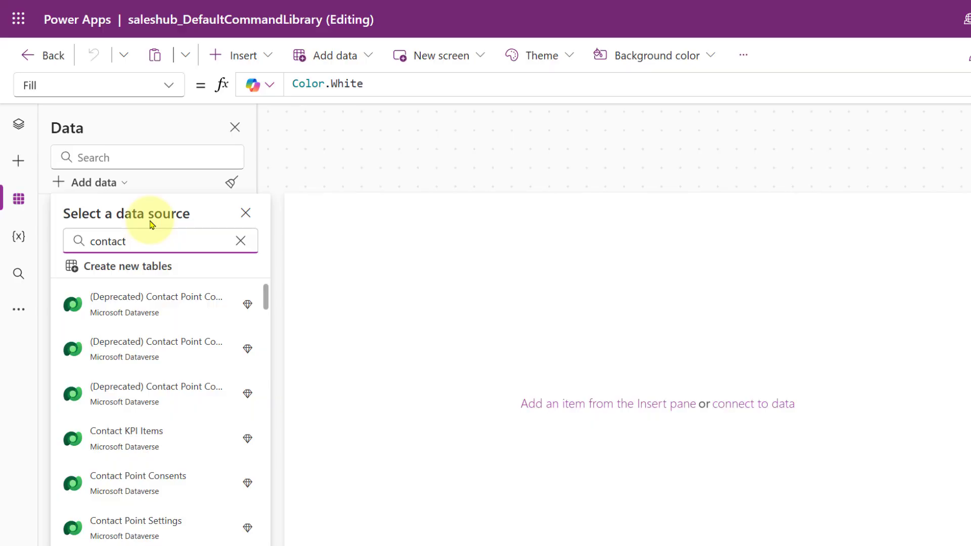
{"action": "type", "text": "s"}
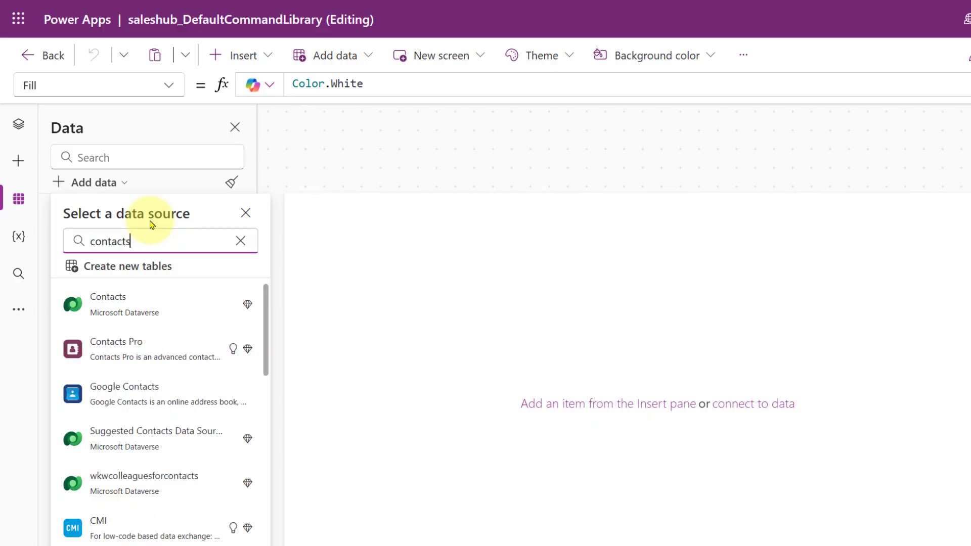
{"action": "left_click", "coordinate": [160, 315]}
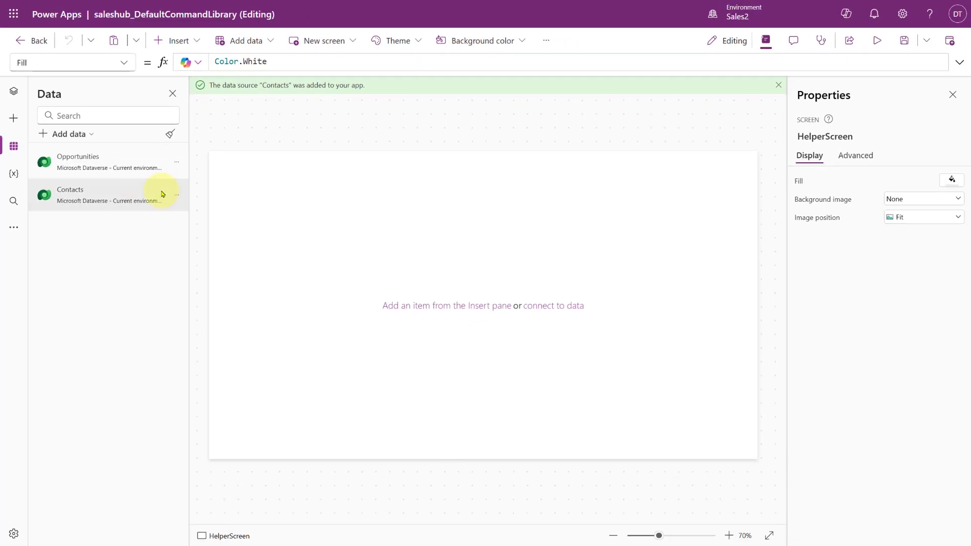
Step: Publish this version of the component library, leave it and return to the Opportunities Main form command bar
{"action": "left_click", "coordinate": [950, 42]}
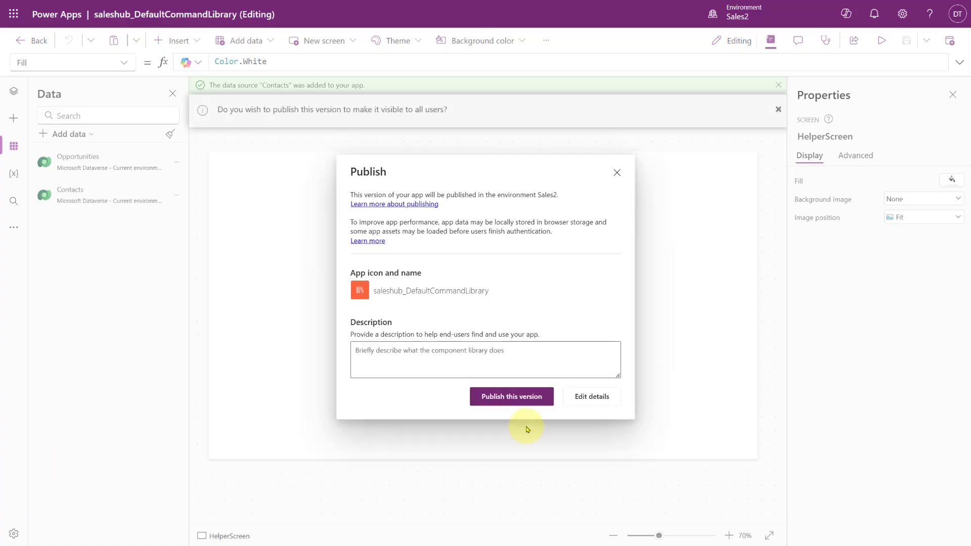
{"action": "left_click", "coordinate": [504, 397]}
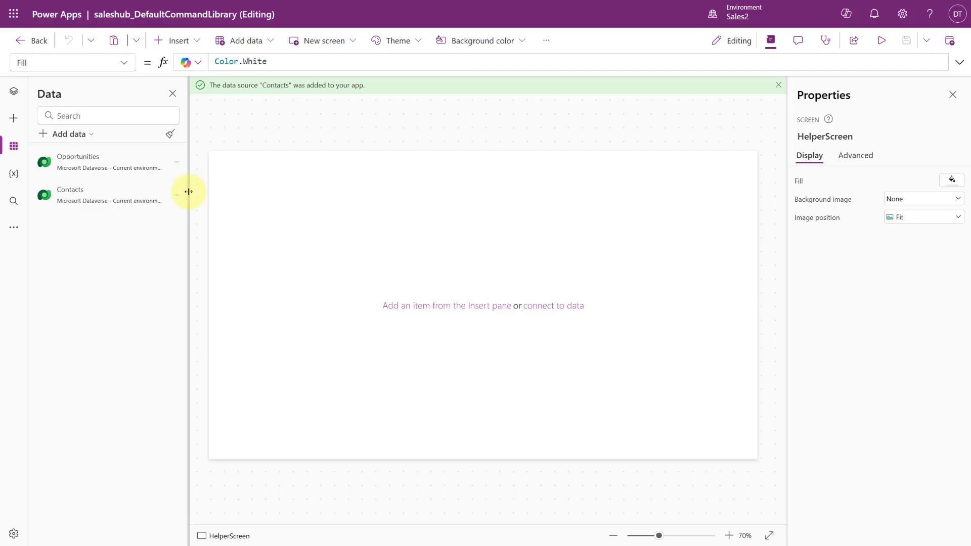
{"action": "left_click", "coordinate": [40, 42]}
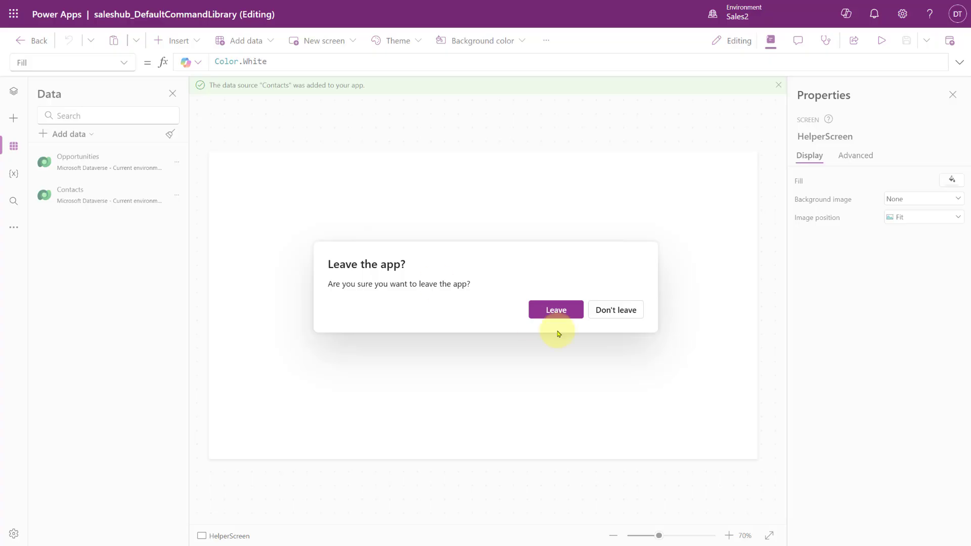
{"action": "left_click", "coordinate": [611, 307]}
{"action": "left_click", "coordinate": [953, 49]}
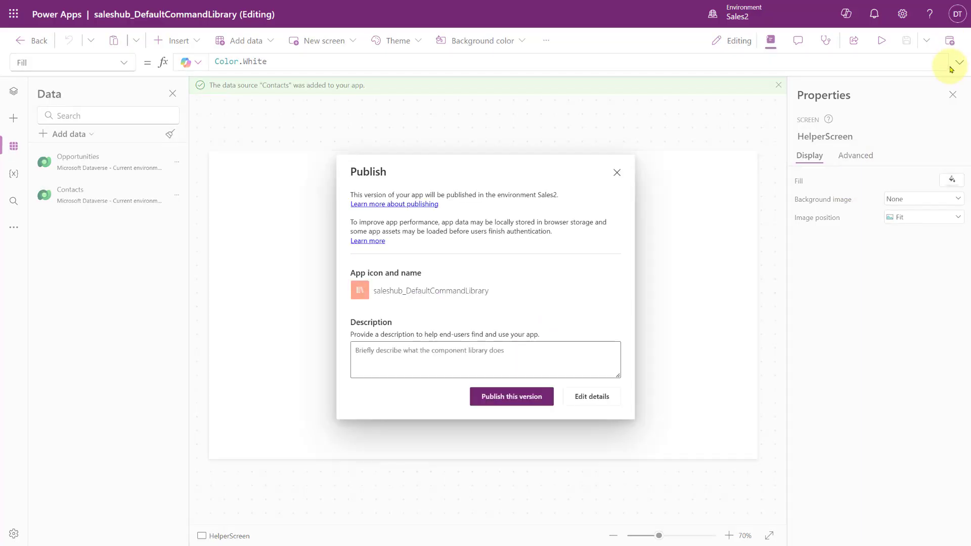
{"action": "left_click", "coordinate": [528, 398]}
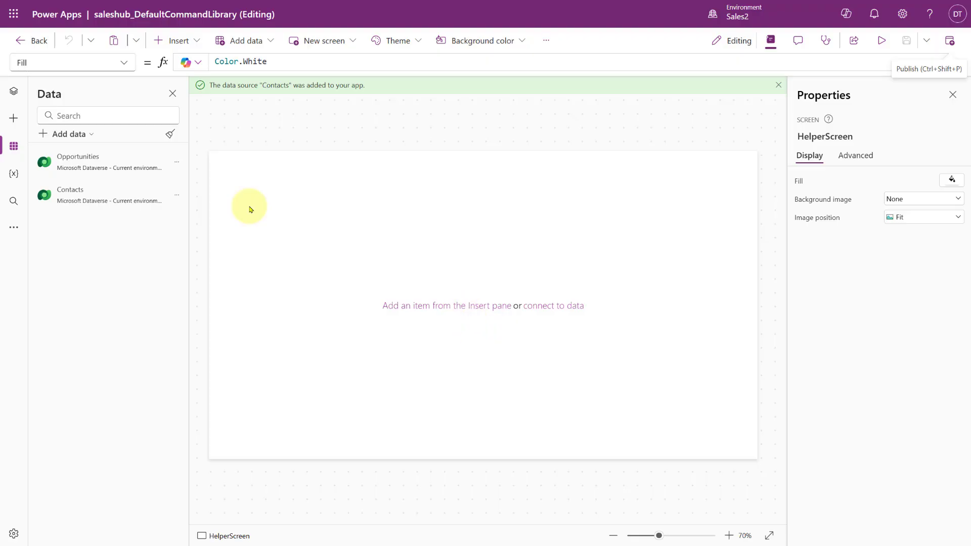
{"action": "left_click", "coordinate": [33, 41]}
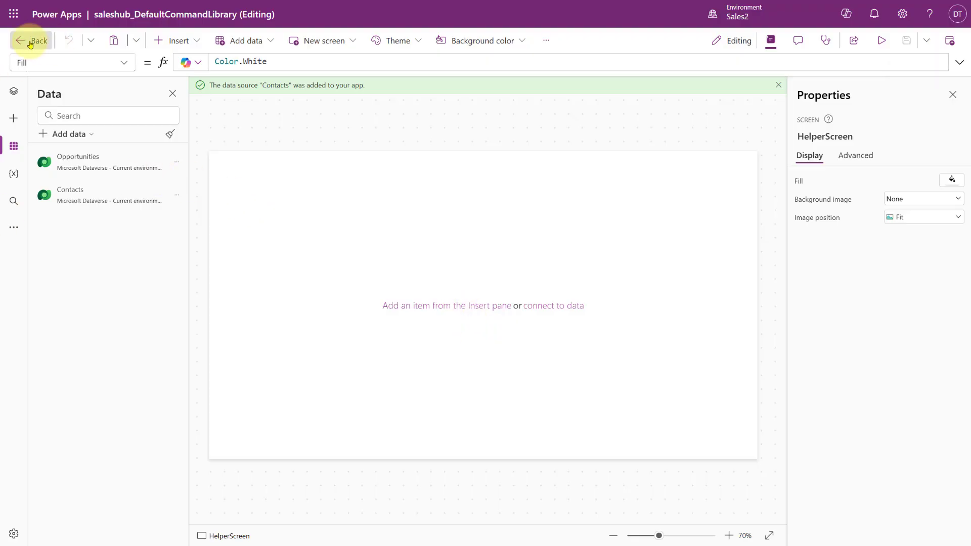
{"action": "left_click", "coordinate": [554, 310]}
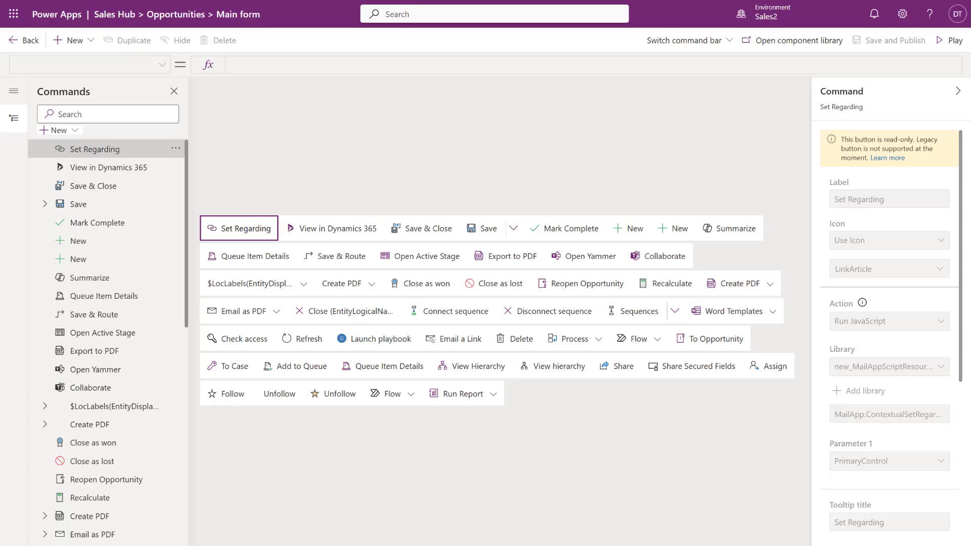
Step: Add a new command to the Main form command bar and label it "Test"
{"action": "left_click", "coordinate": [73, 132]}
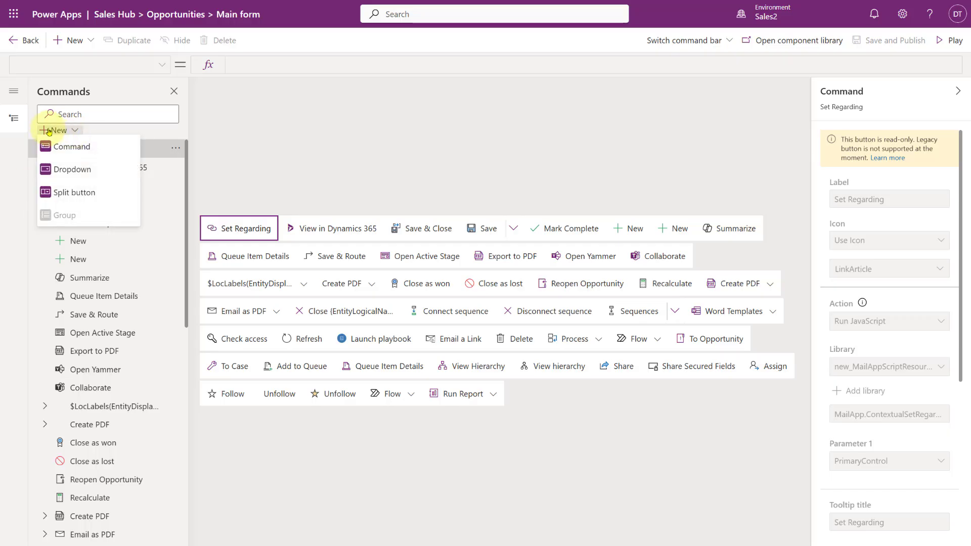
{"action": "left_click", "coordinate": [91, 151]}
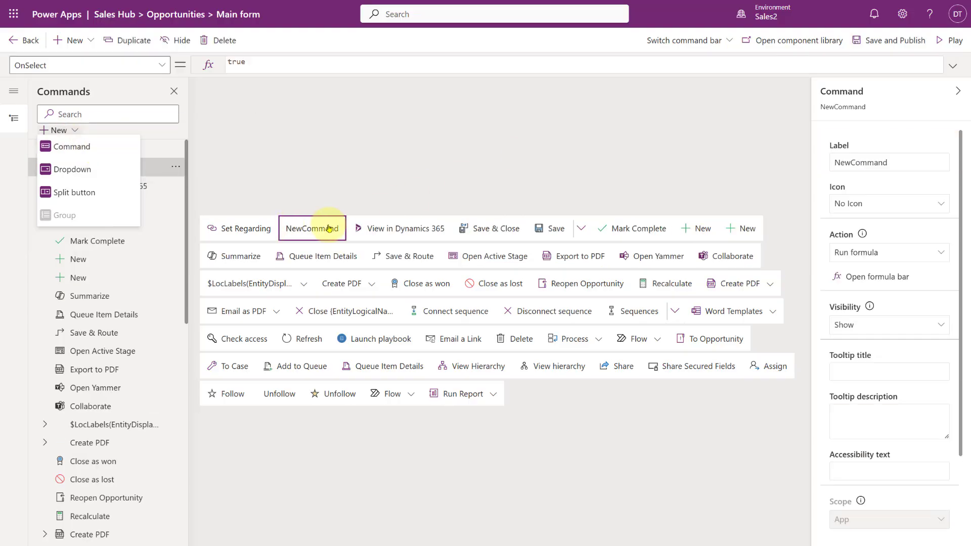
{"action": "double_click", "coordinate": [900, 162]}
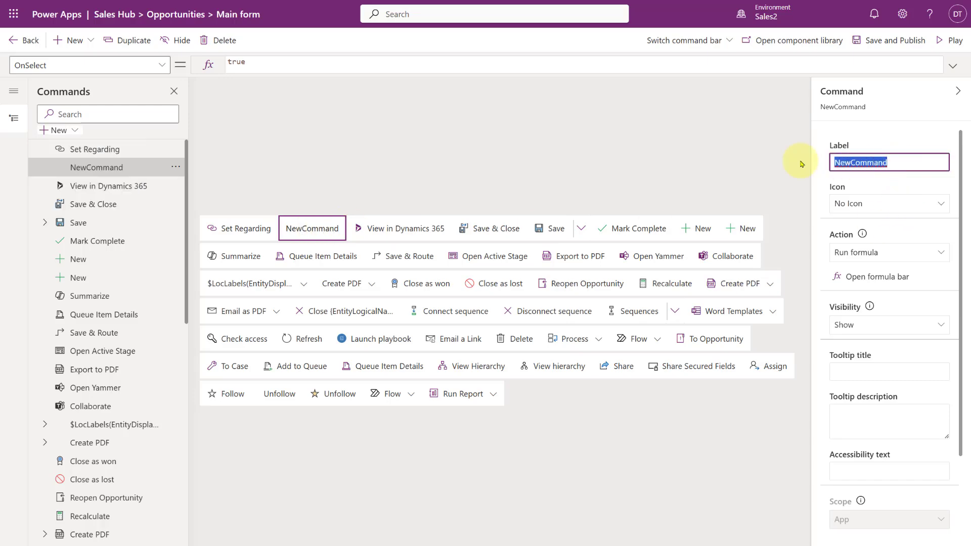
{"action": "type", "text": "Test"}
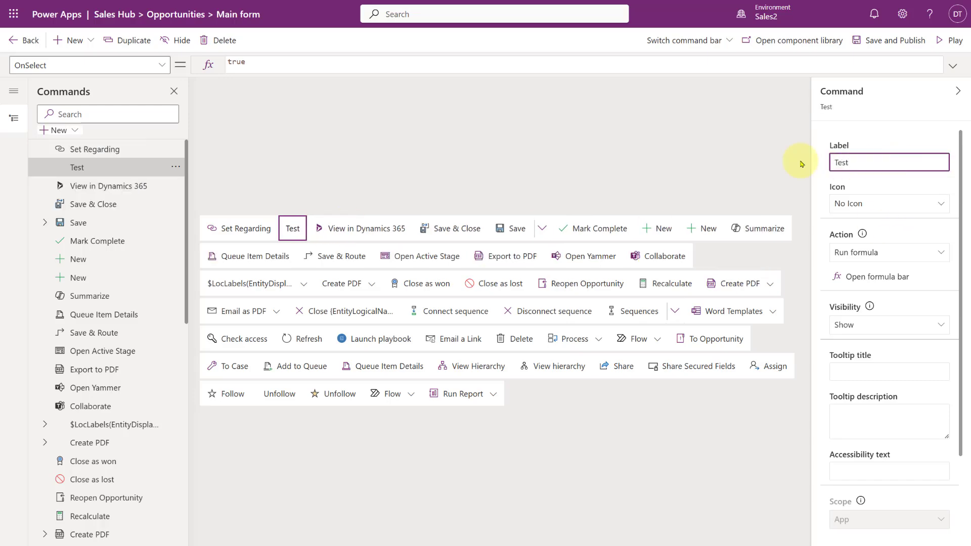
Step: Give the Test command a built-in icon, AlignHorizontalCenter, instead of a web resource
{"action": "left_click", "coordinate": [887, 207]}
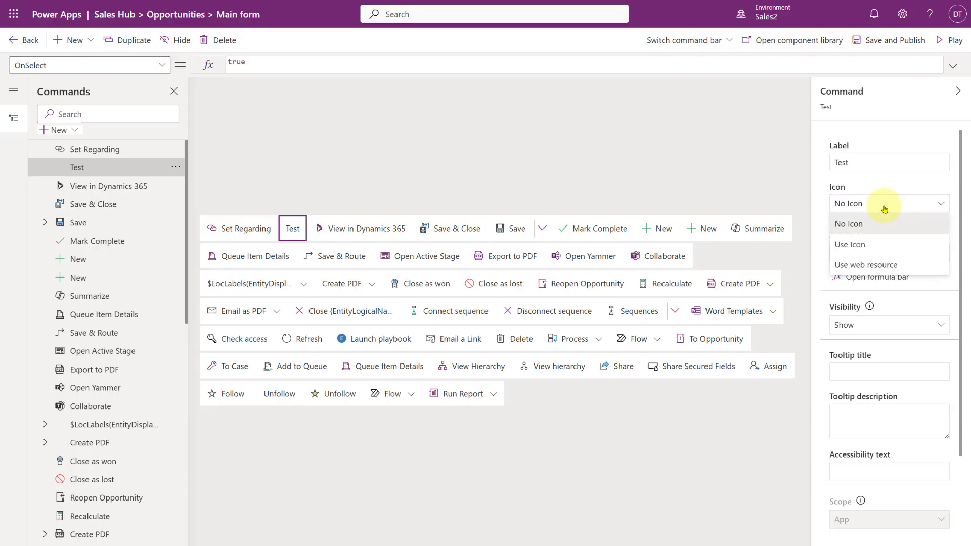
{"action": "left_click", "coordinate": [859, 265]}
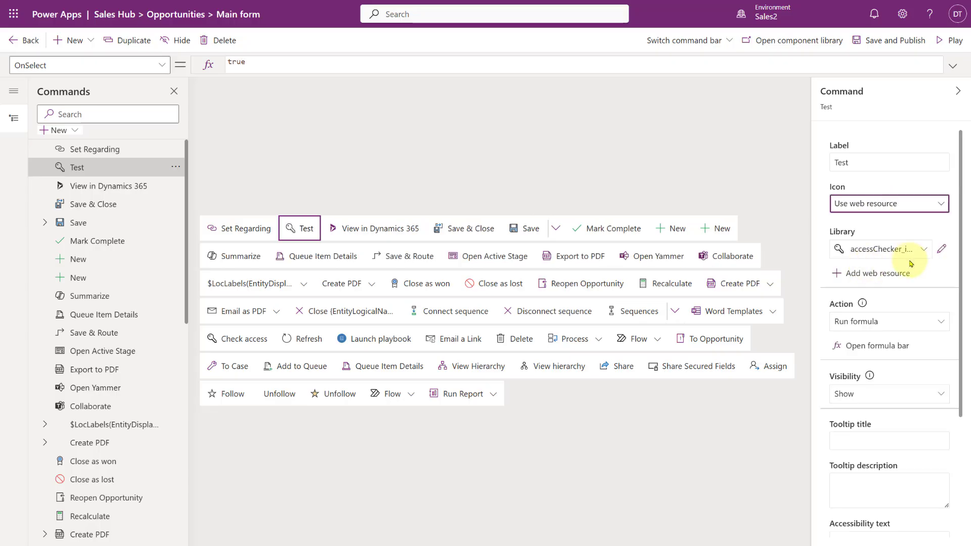
{"action": "left_click", "coordinate": [891, 204]}
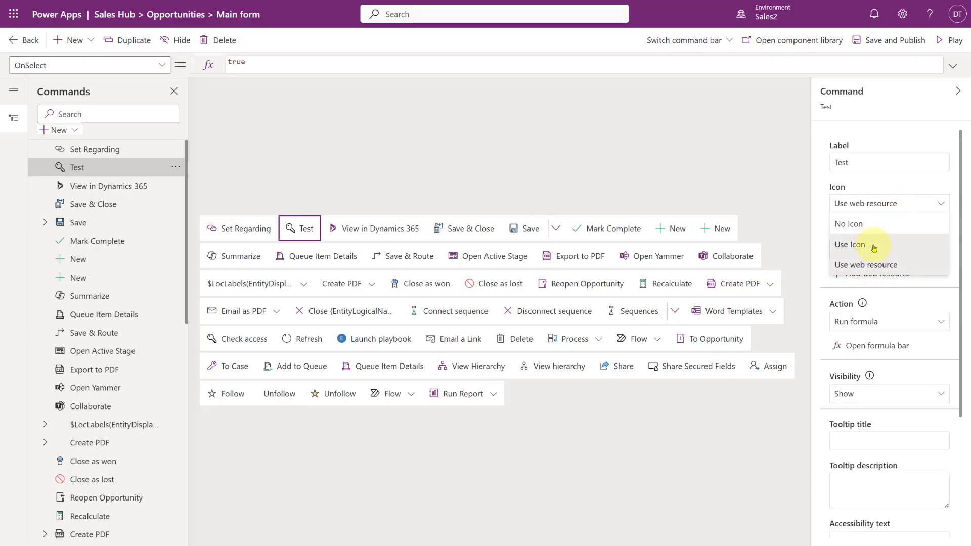
{"action": "left_click", "coordinate": [845, 245]}
{"action": "left_click", "coordinate": [936, 236]}
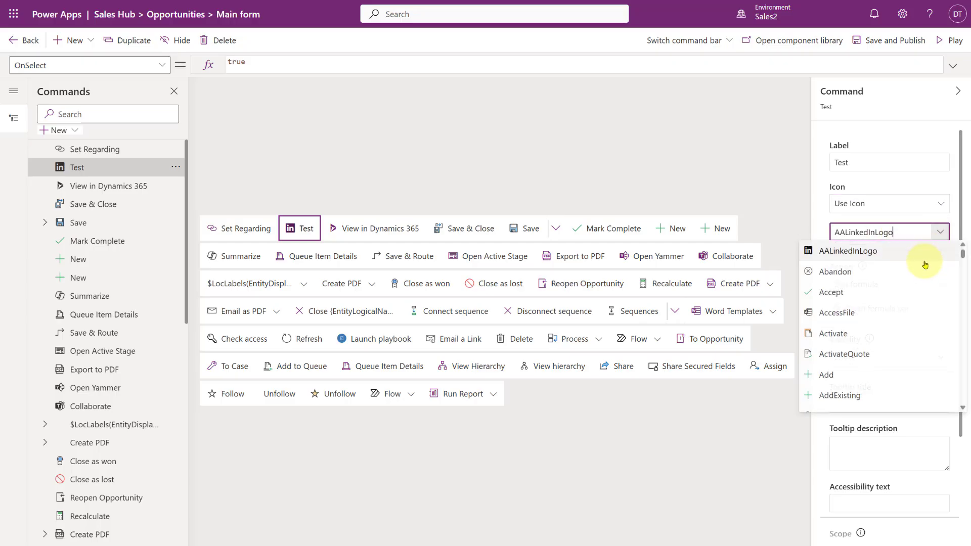
{"action": "scroll", "coordinate": [882, 303], "scroll_direction": "down", "scroll_amount": 5}
{"action": "scroll", "coordinate": [880, 303], "scroll_direction": "down", "scroll_amount": 3}
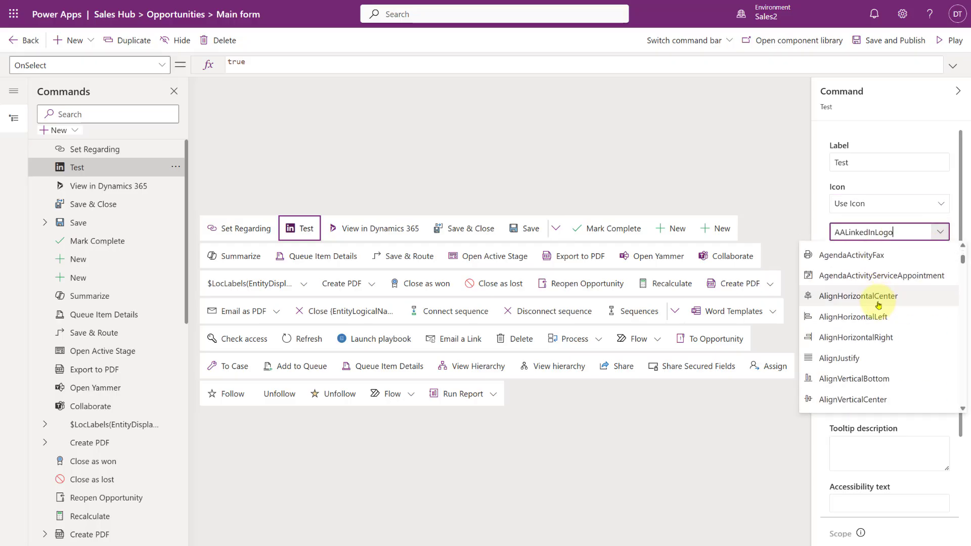
{"action": "left_click", "coordinate": [865, 301]}
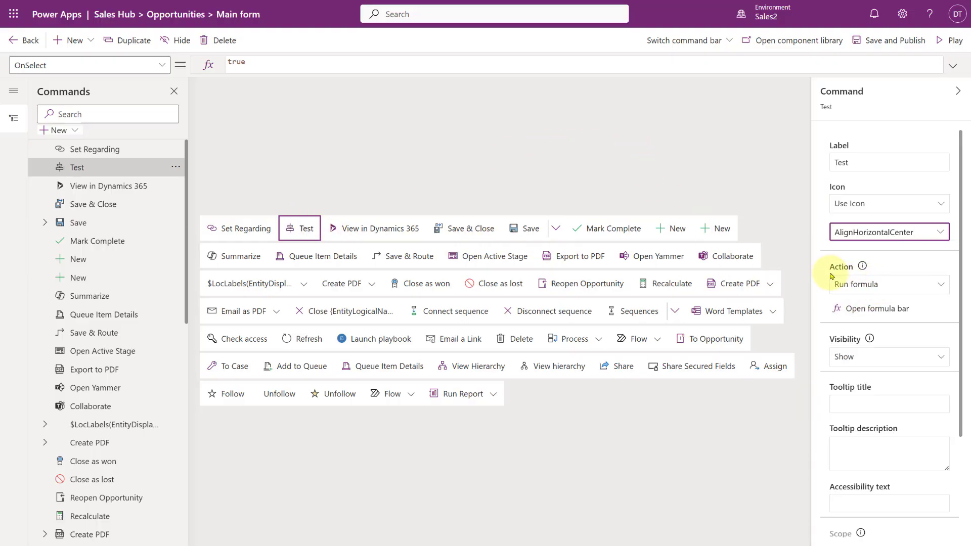
Step: Set the Test command's visibility to "Show on condition from formula"
{"action": "left_click_drag", "start_coordinate": [827, 267], "coordinate": [858, 268]}
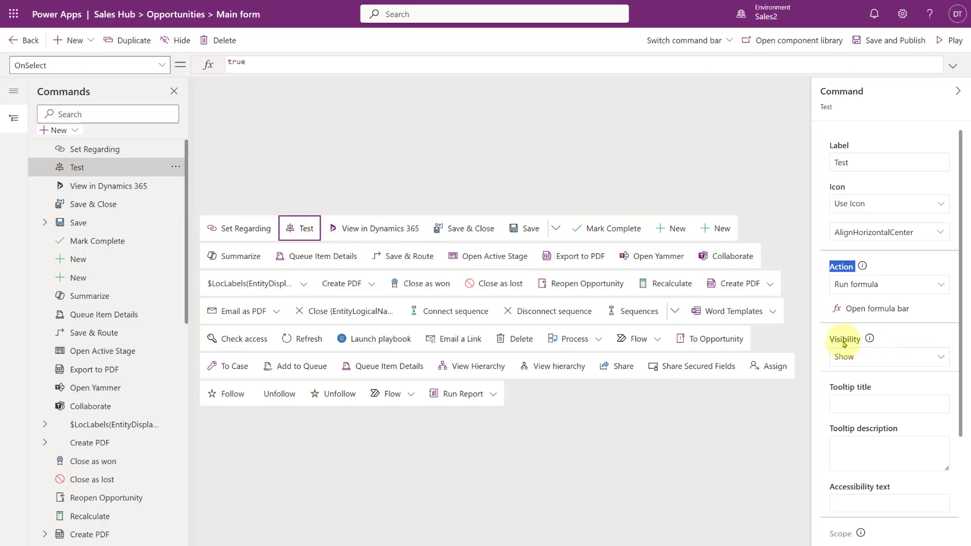
{"action": "left_click", "coordinate": [867, 360]}
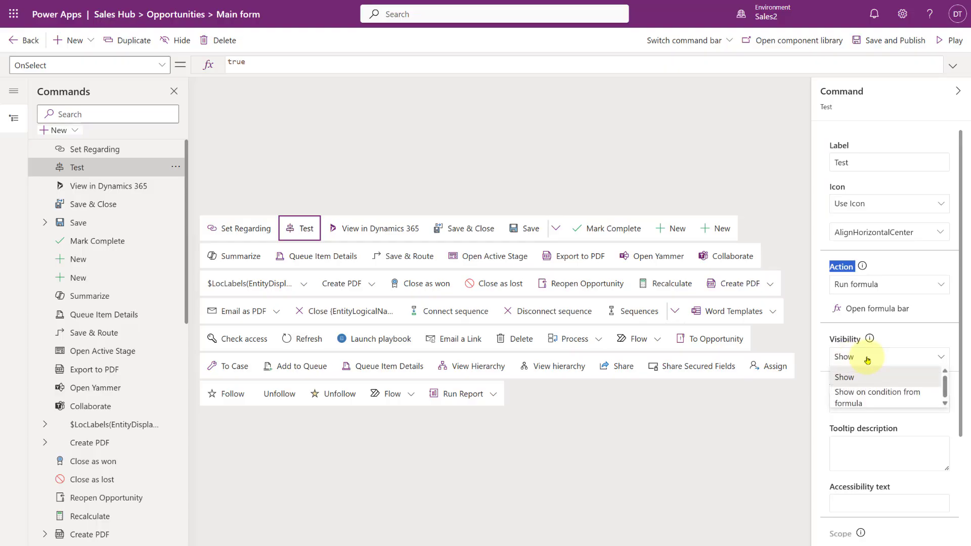
{"action": "left_click", "coordinate": [867, 402]}
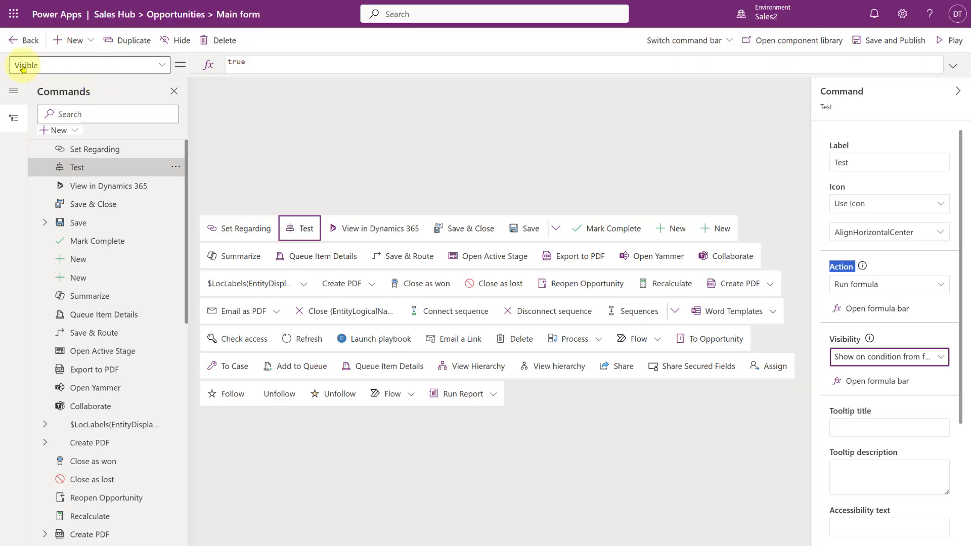
Step: Replace the Test command's Visible formula with IsBlank(Self.Selected.Item.Contact)
{"action": "double_click", "coordinate": [237, 61]}
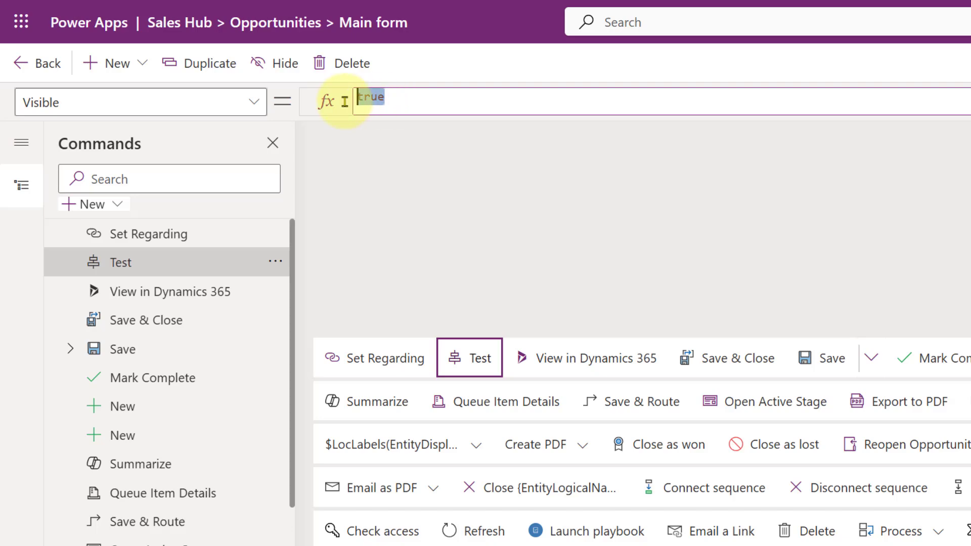
{"action": "left_click", "coordinate": [411, 99]}
{"action": "left_click_drag", "start_coordinate": [411, 99], "coordinate": [350, 100]}
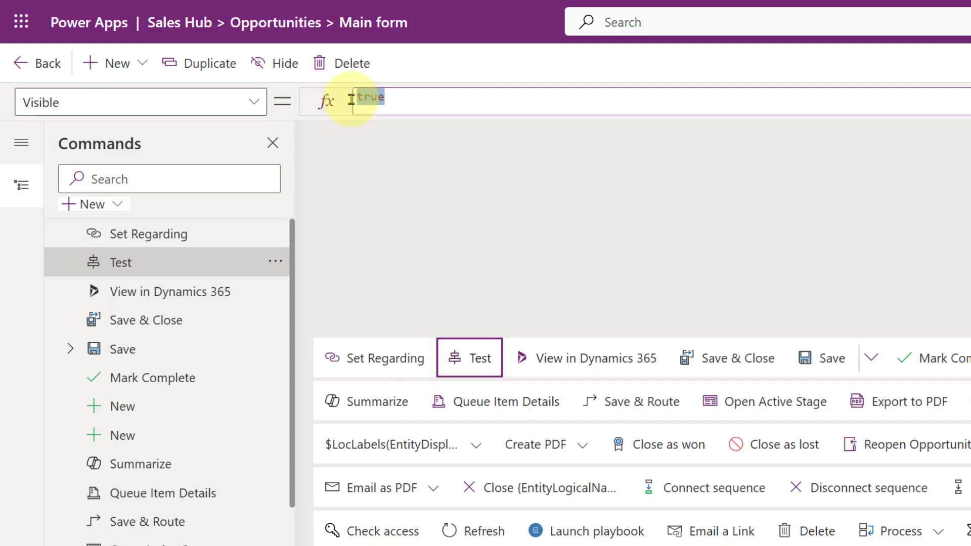
{"action": "type", "text": "IsBlank"}
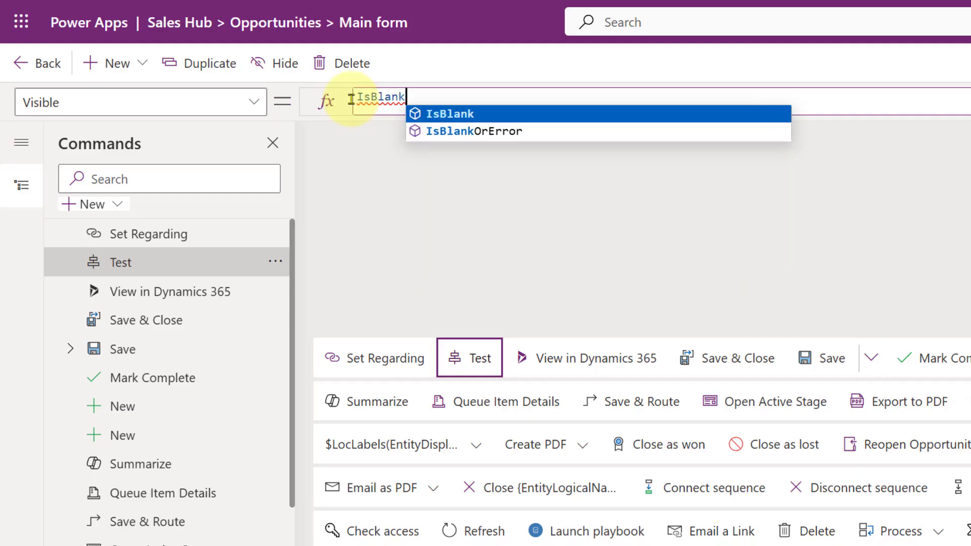
{"action": "left_click", "coordinate": [462, 119]}
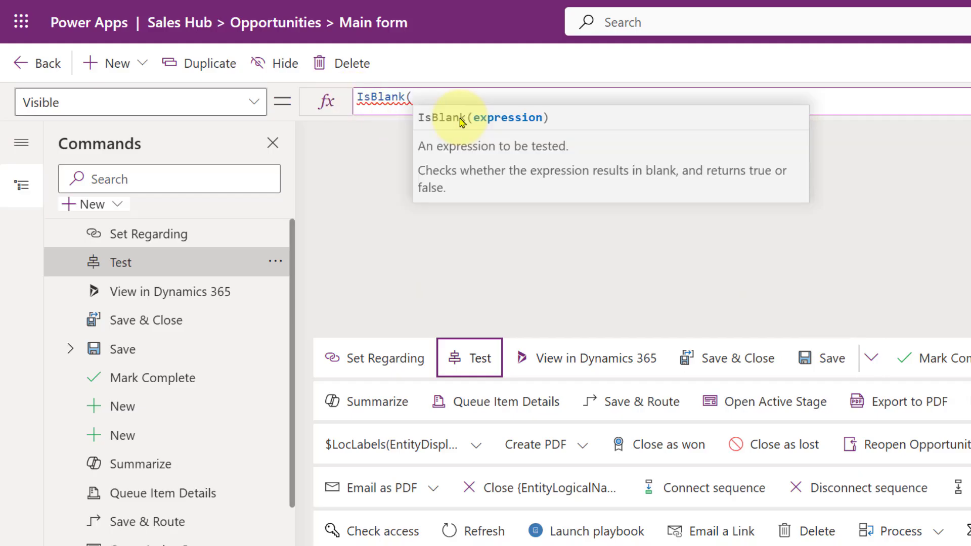
{"action": "type", "text": "Self.se"}
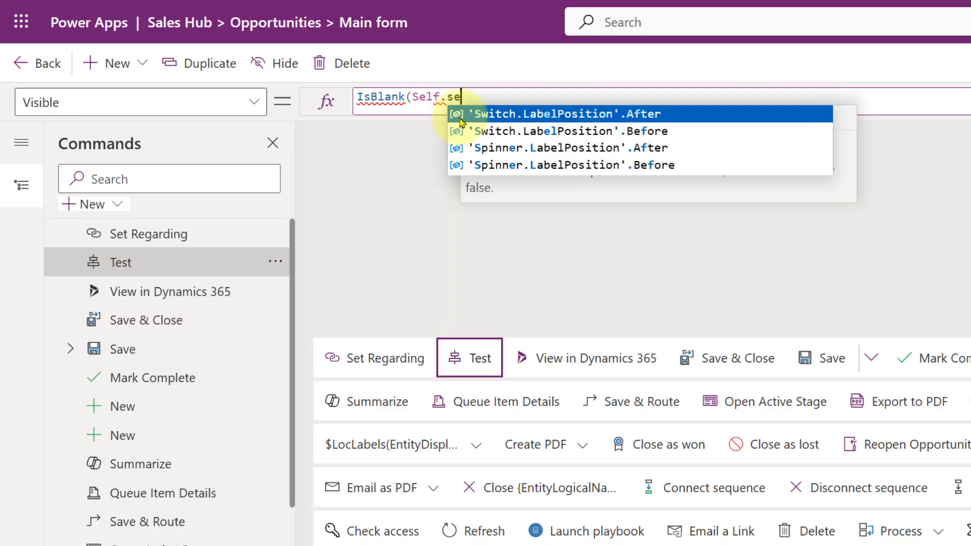
{"action": "type", "text": "lecte"}
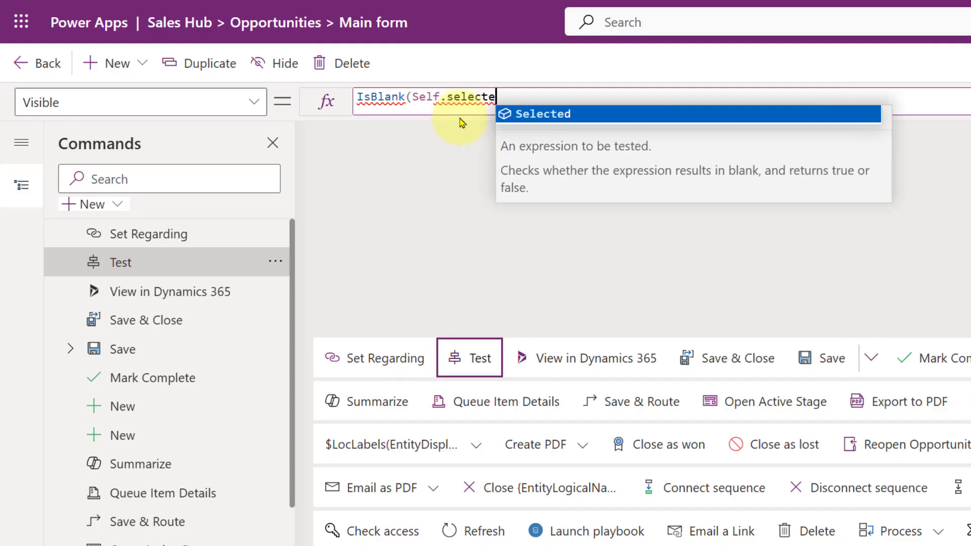
{"action": "key", "text": "Tab"}
{"action": "type", "text": "."}
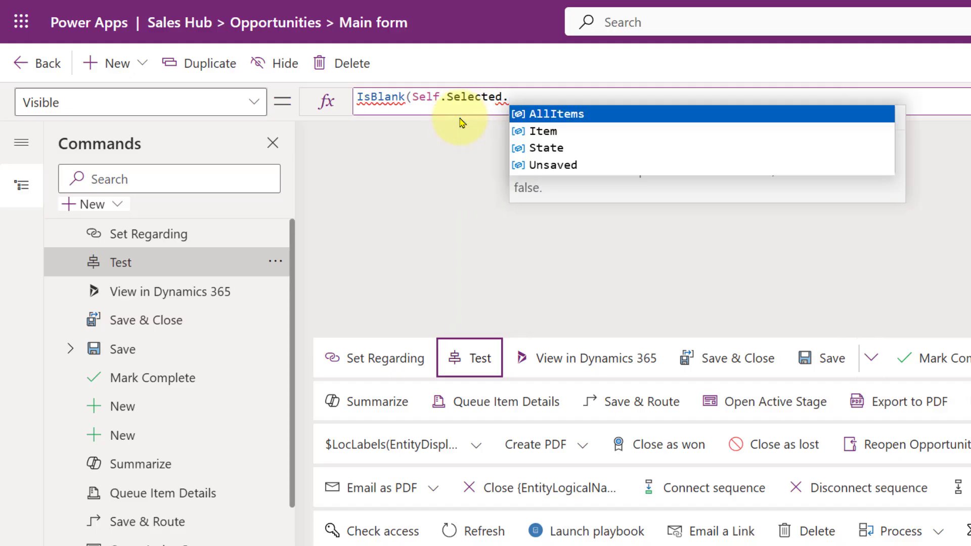
{"action": "type", "text": "Ite"}
{"action": "key", "text": "Tab"}
{"action": "type", "text": "."}
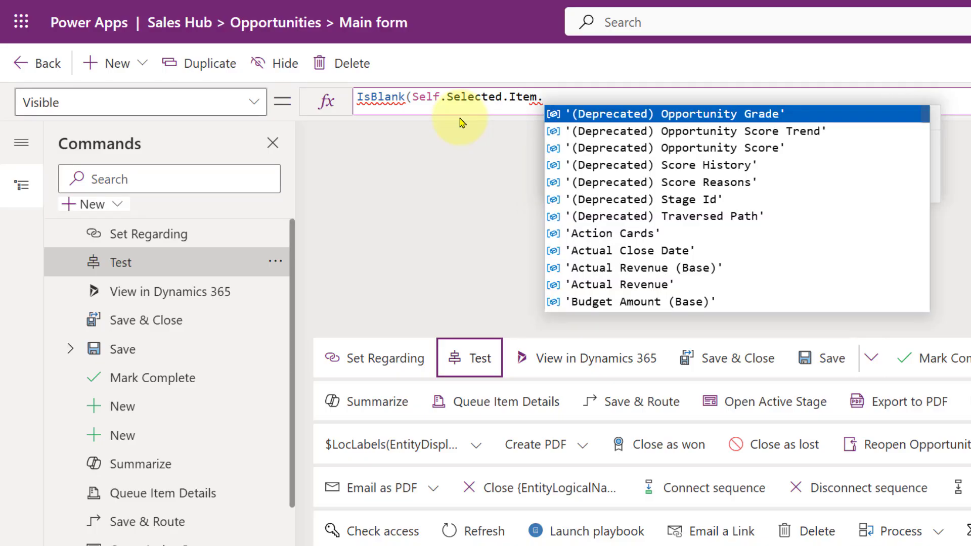
{"action": "type", "text": "Contact"}
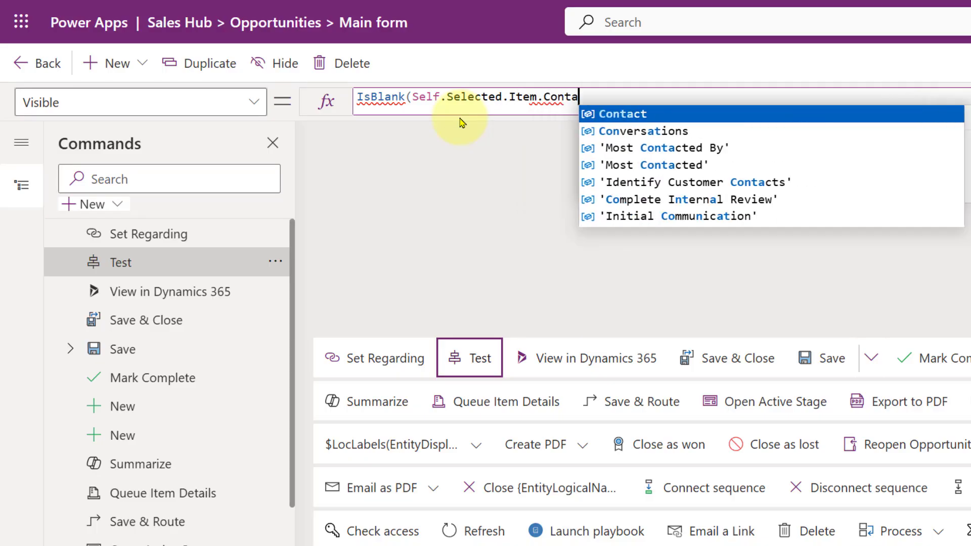
{"action": "left_click", "coordinate": [654, 120]}
{"action": "type", "text": ")"}
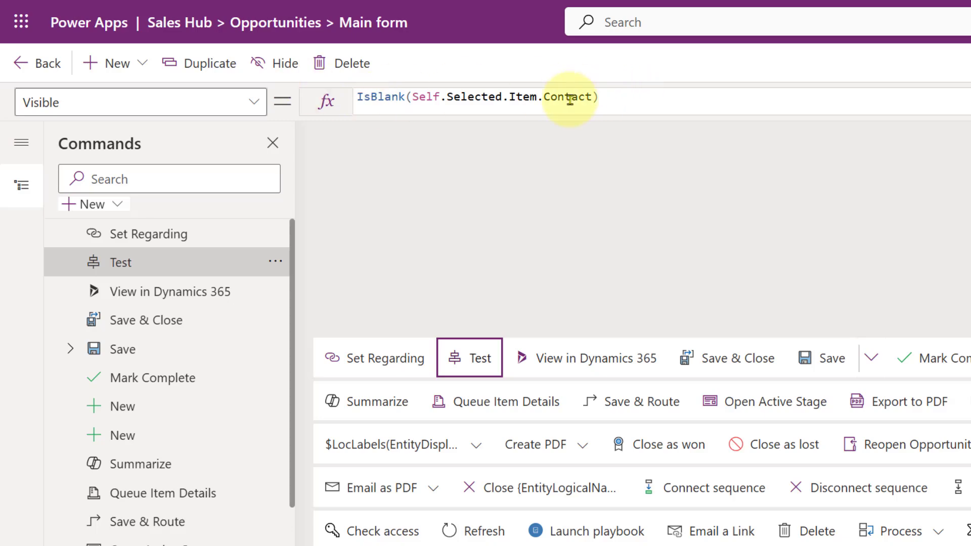
Step: Try the invalid column name Contactrrr in the Test command's Visible formula, and restore it to Contact
{"action": "left_click", "coordinate": [593, 96]}
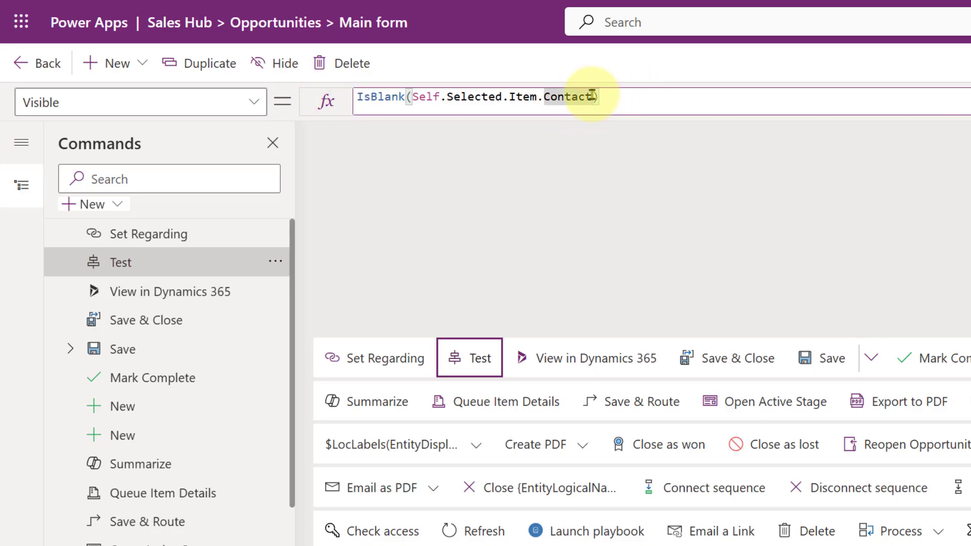
{"action": "type", "text": "rrr"}
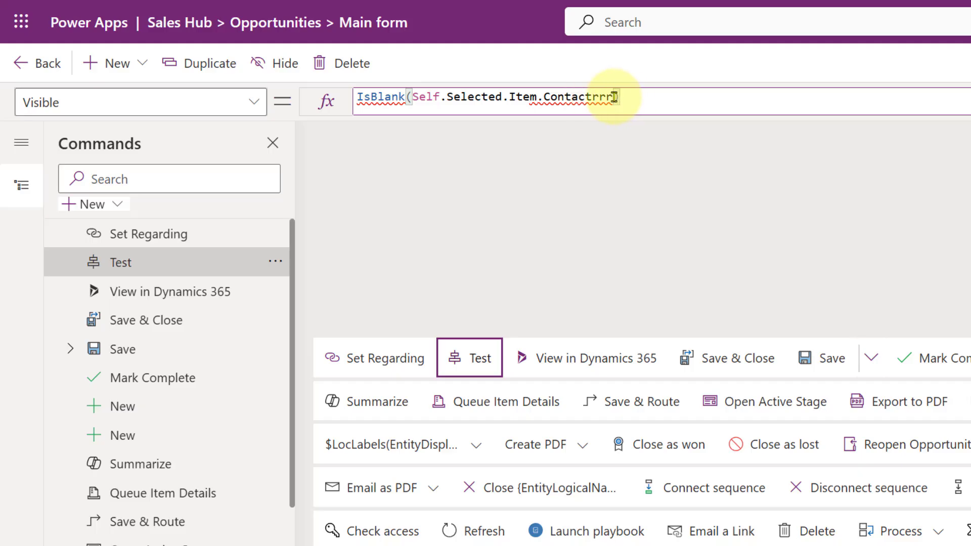
{"action": "key", "text": "BackSpace"}
{"action": "key", "text": "BackSpace"}
{"action": "key", "text": "BackSpace"}
{"action": "key", "text": "BackSpace"}
{"action": "type", "text": "t"}
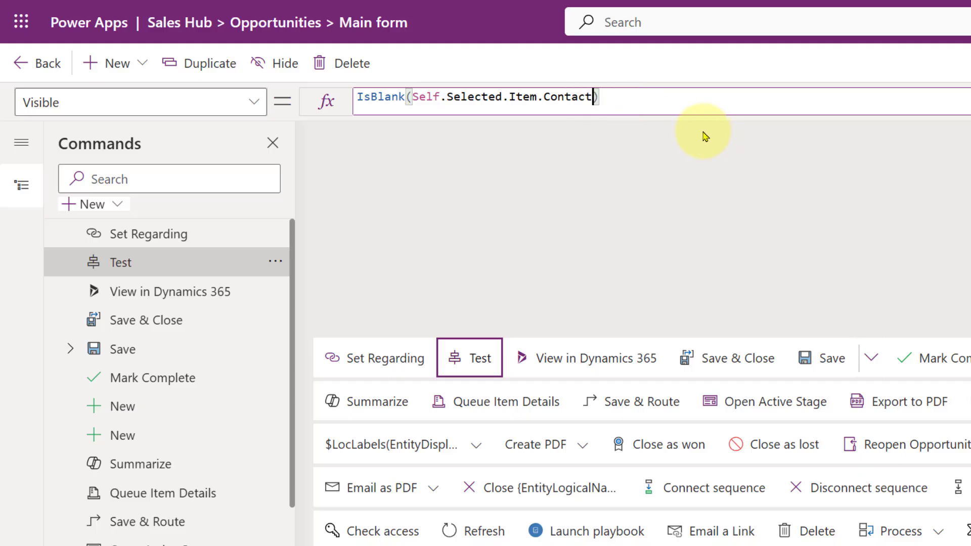
Step: Save and publish the command bar with the Test command's visibility formula
{"action": "key", "text": "Escape"}
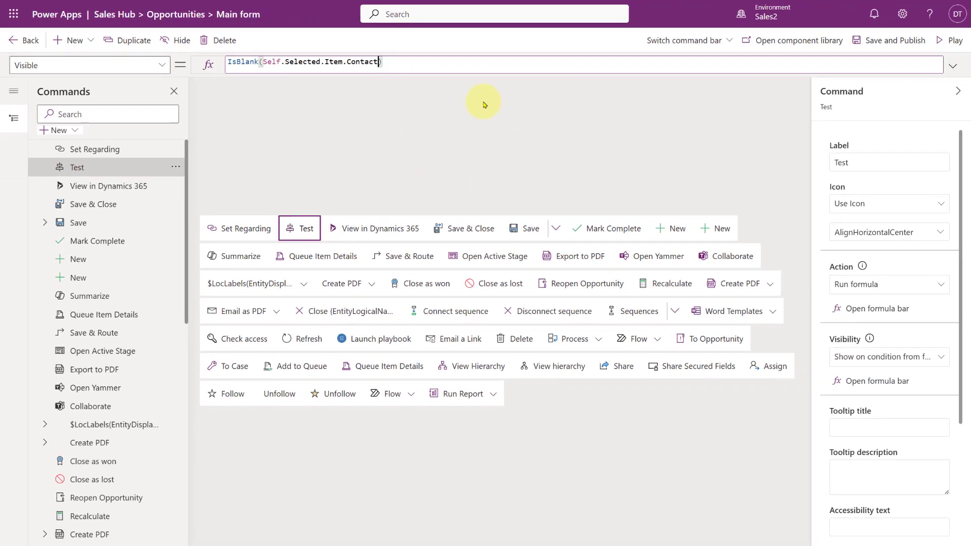
{"action": "left_click", "coordinate": [892, 45]}
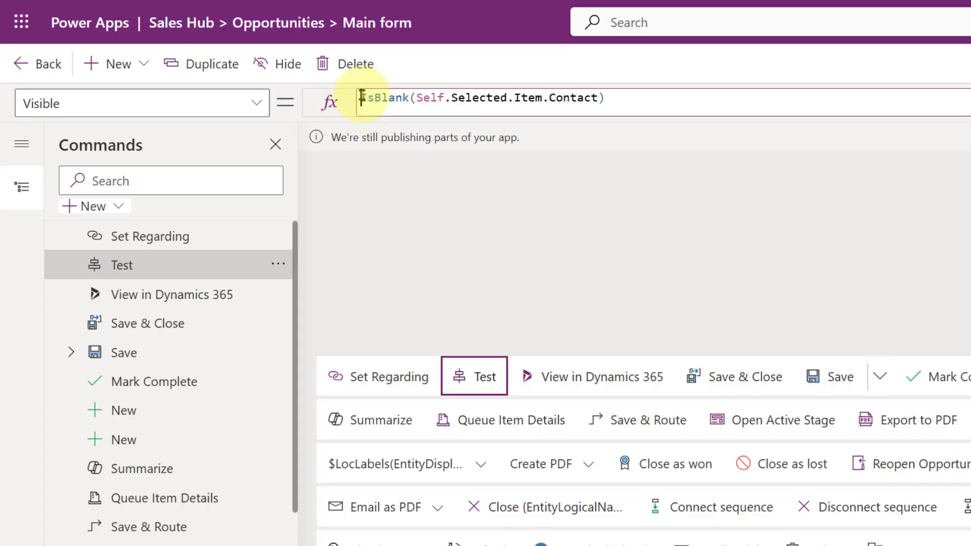
Step: Negate the Test command's Visible formula so that it reads !IsBlank(Self.Selected.Item.Contact)
{"action": "double_click", "coordinate": [362, 97]}
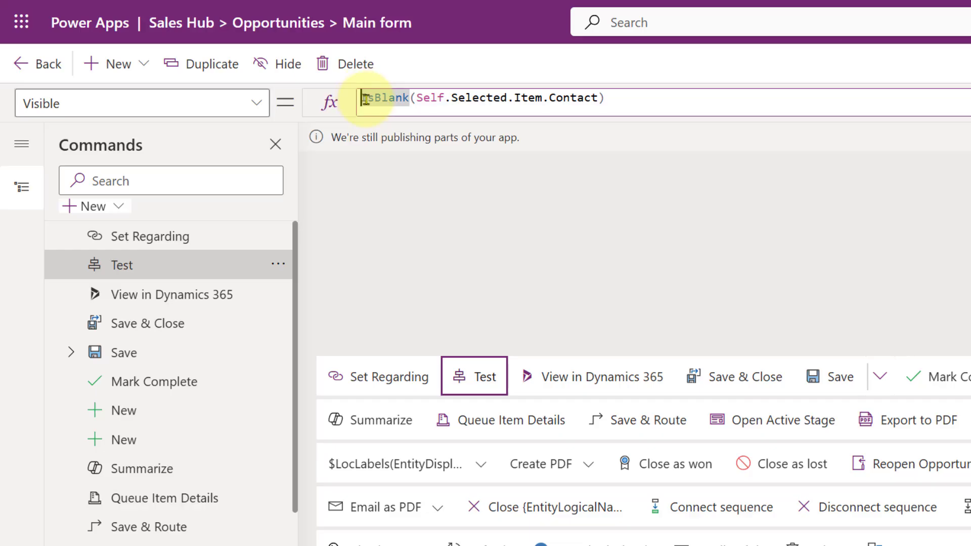
{"action": "type", "text": "!!"}
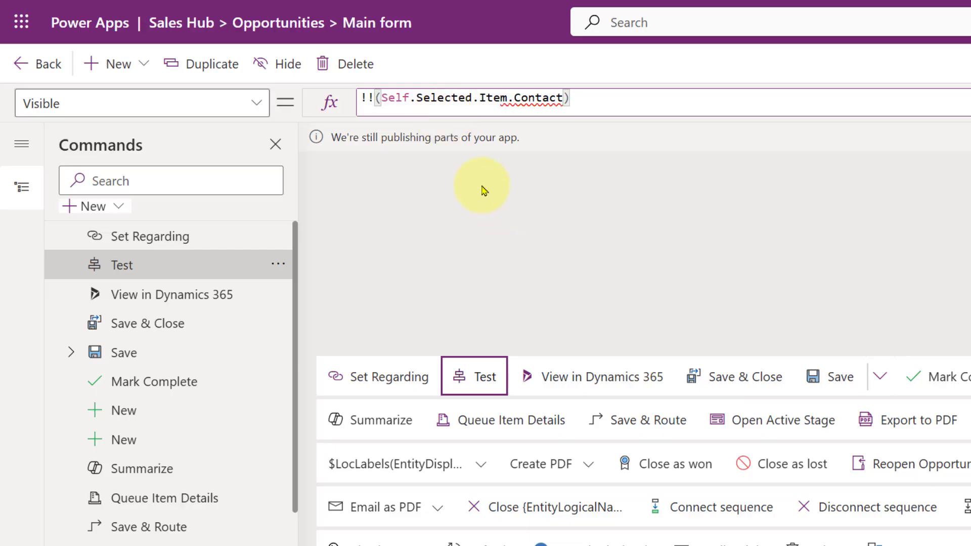
{"action": "key", "text": "BackSpace"}
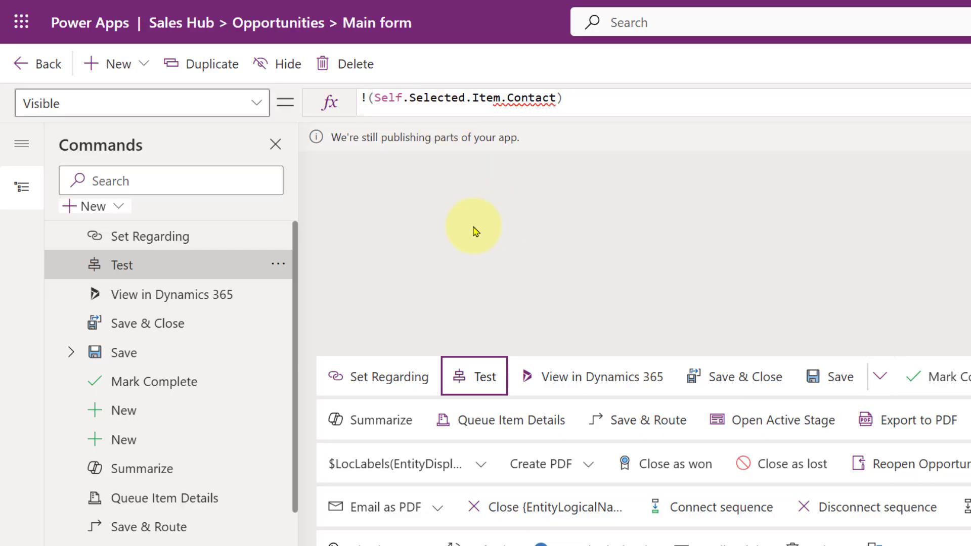
{"action": "type", "text": "IsBlank"}
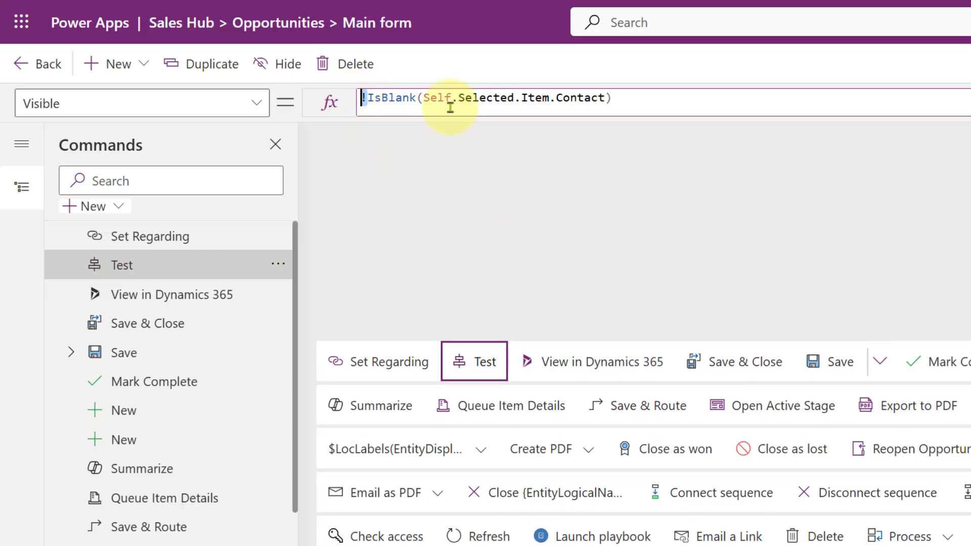
{"action": "left_click", "coordinate": [372, 99]}
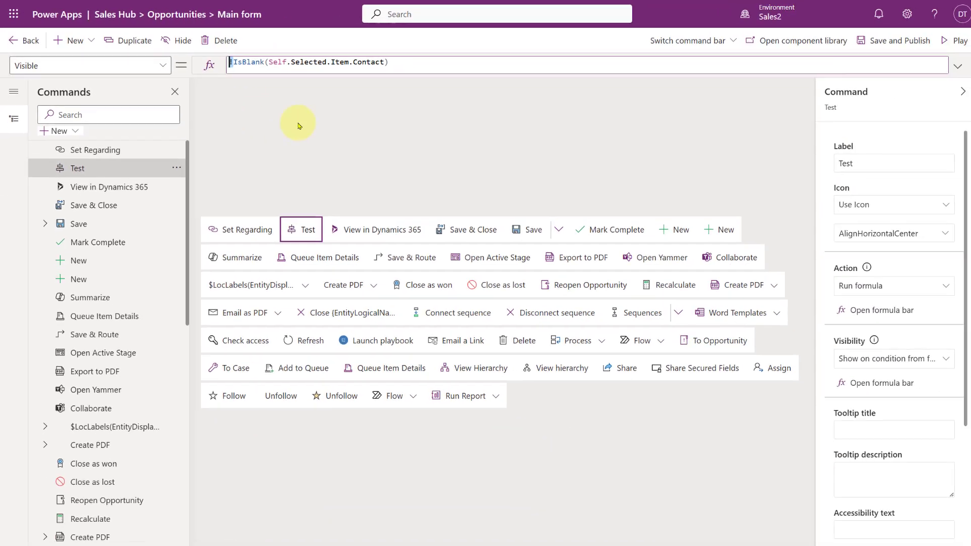